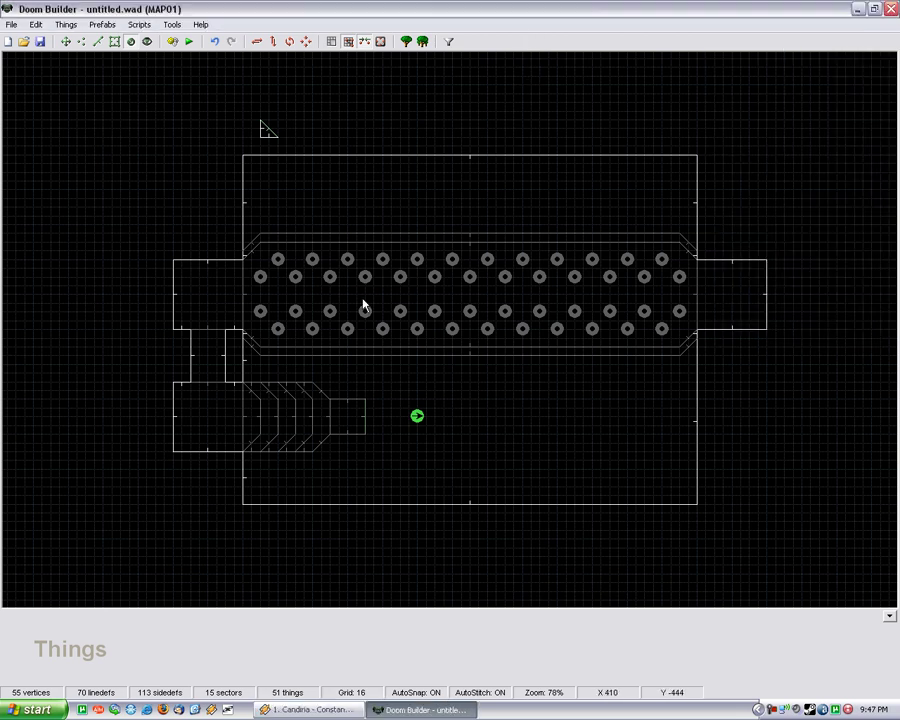
Step: Enter 3D mode near the staircase and turn off the display of things
scroll(256, 275, down, 2)
scroll(266, 344, up, 3)
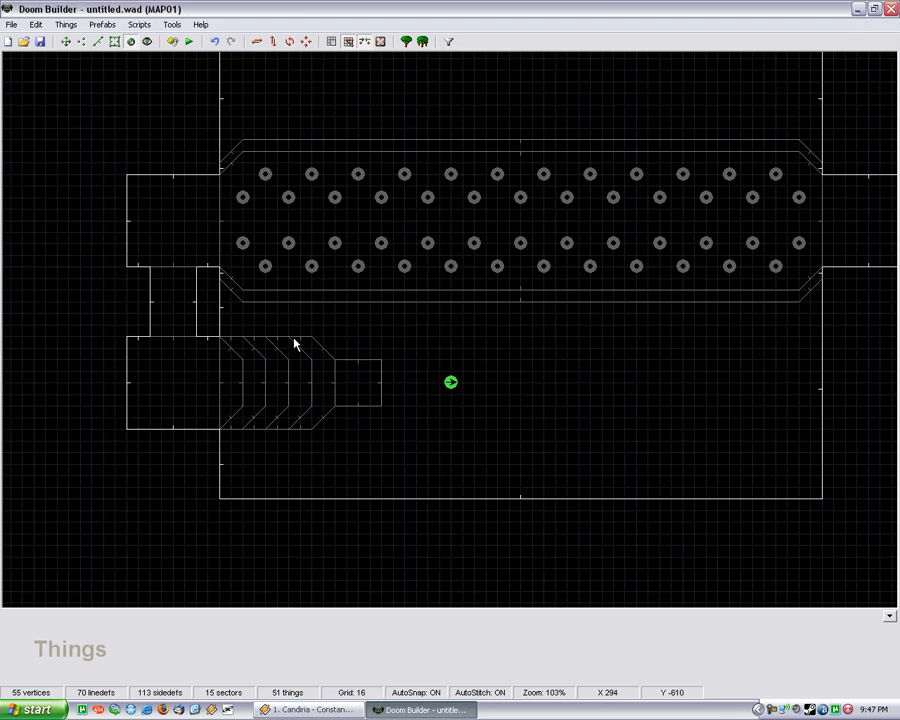
key(q)
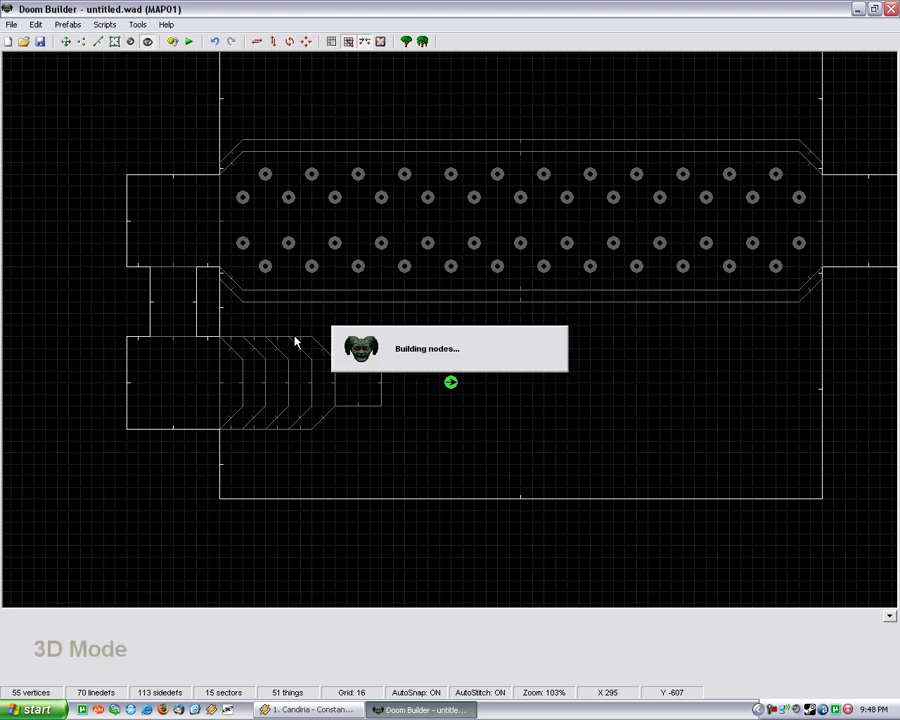
key(e)
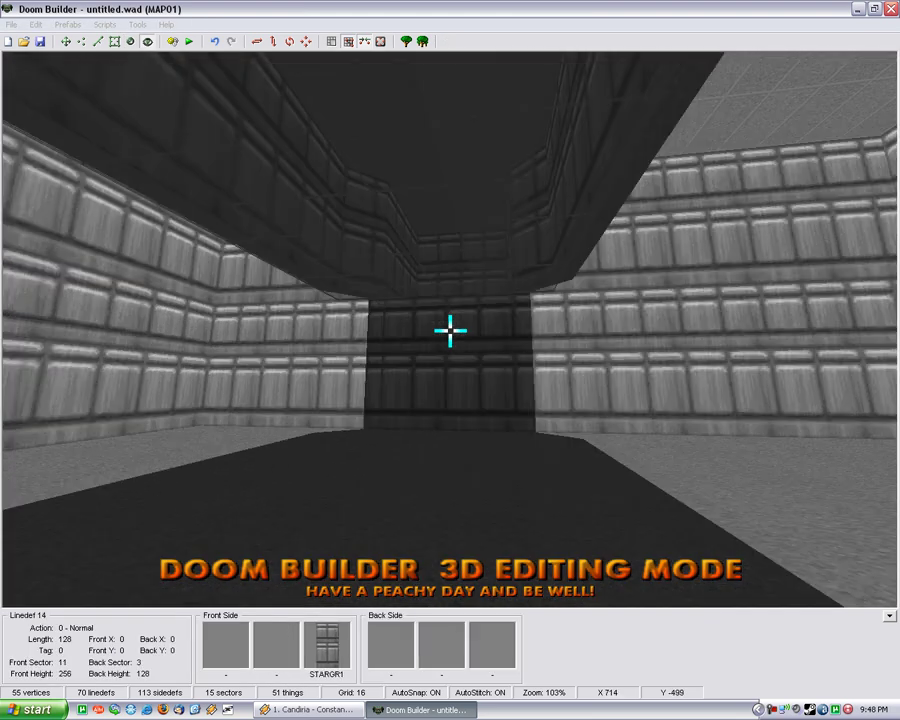
key(w)
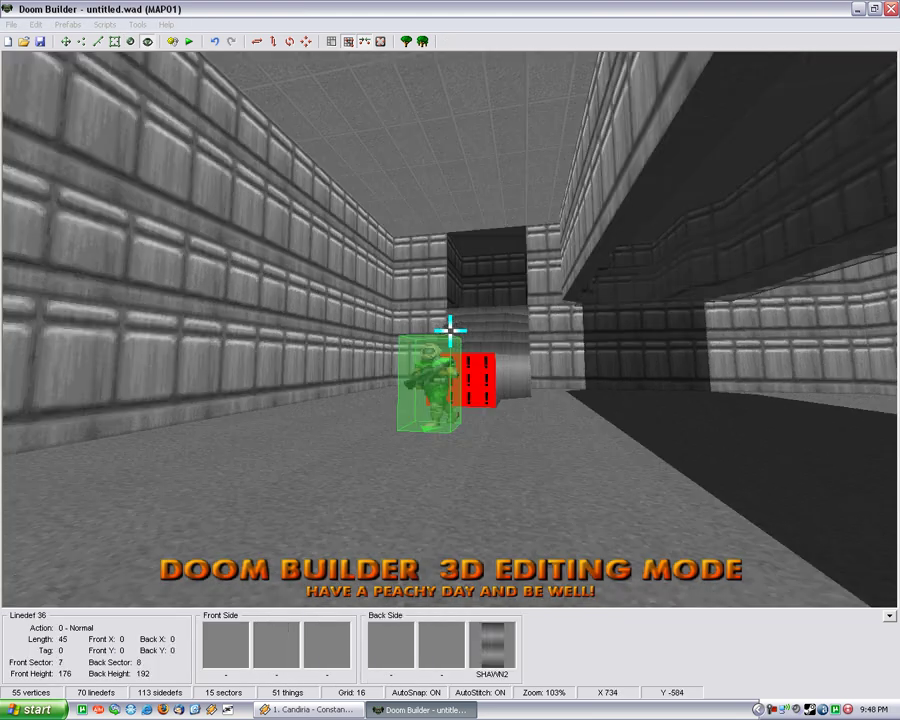
key(t)
key(w)
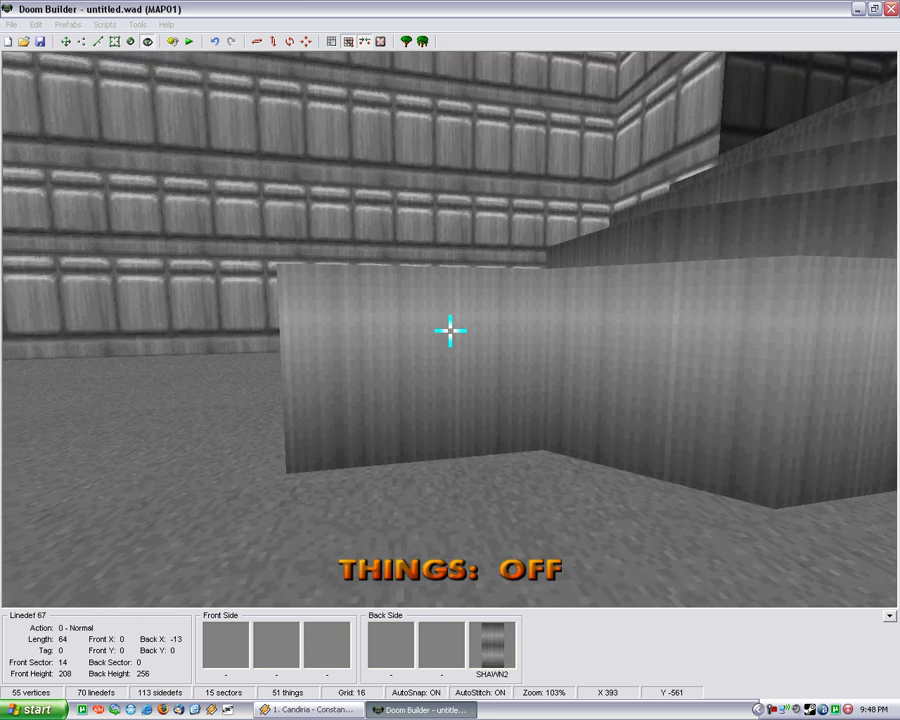
Step: Examine the side walls and the untextured front face of the block at the foot of the stairs
key(e)
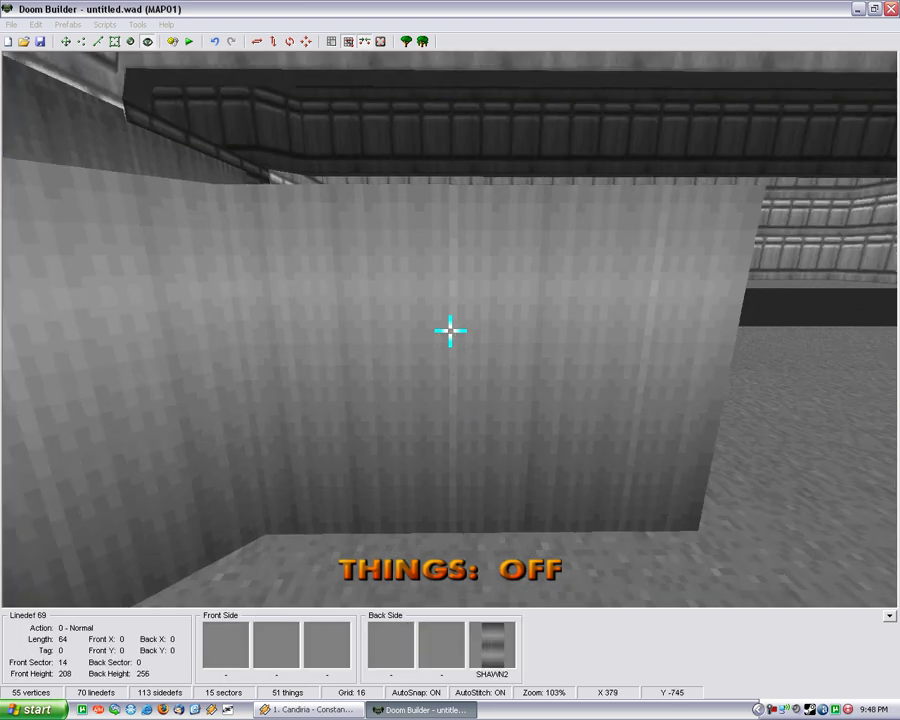
key(f)
key(d)
key(w)
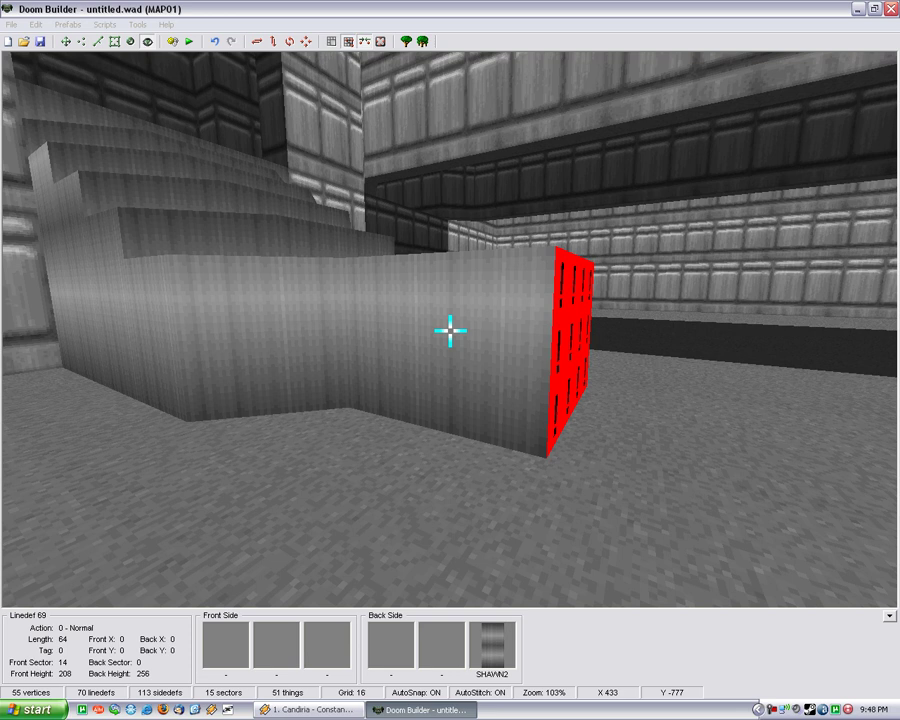
key(d)
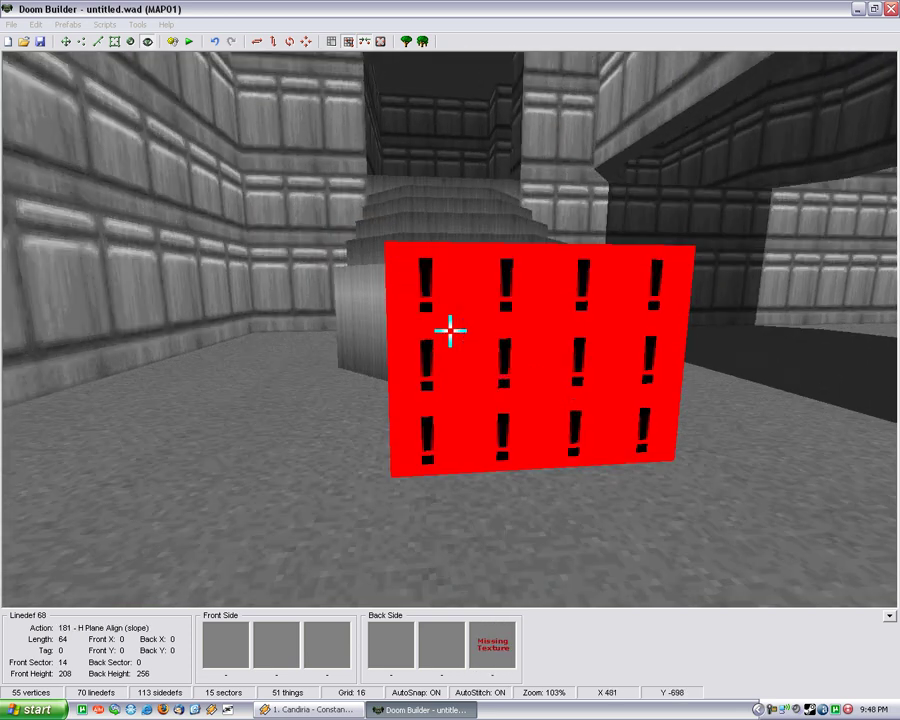
Step: Raise the floor of the dark central sector to 128 and return it to 0
key(e)
key(w)
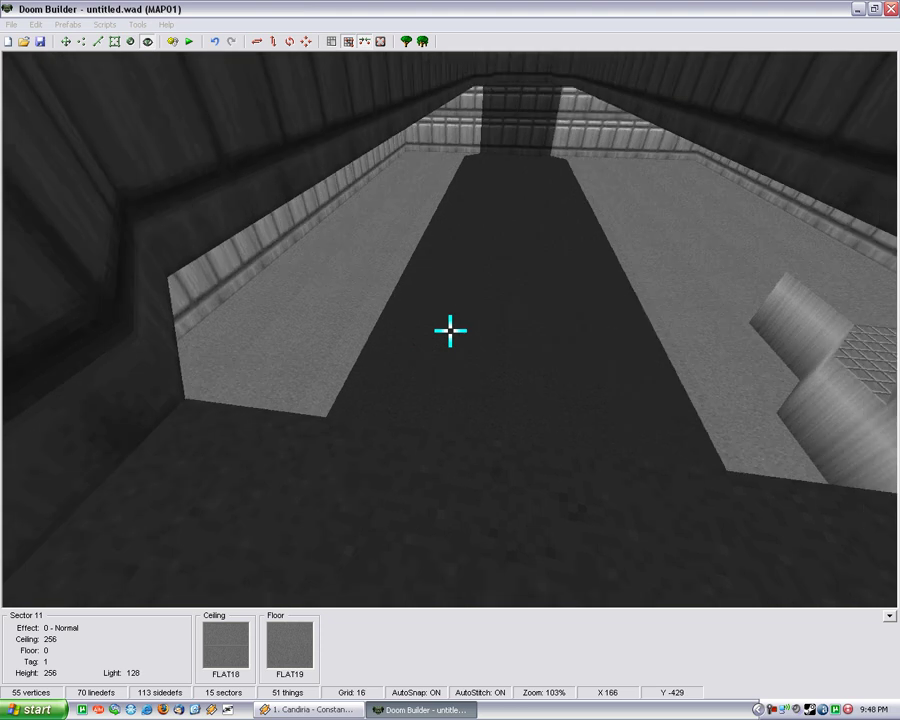
scroll(450, 330, up, 17)
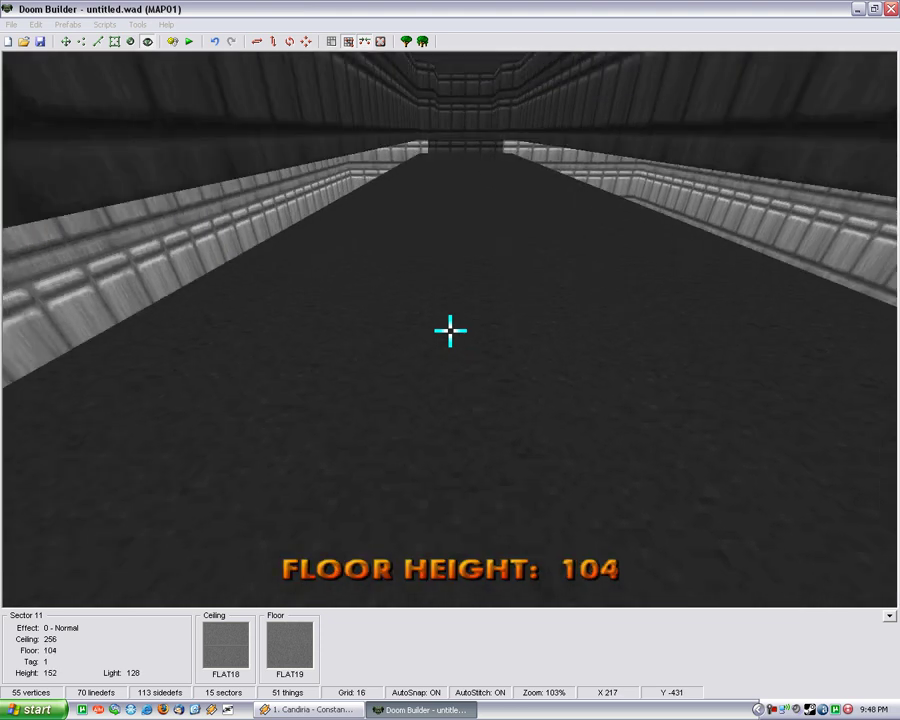
key(d)
key(f)
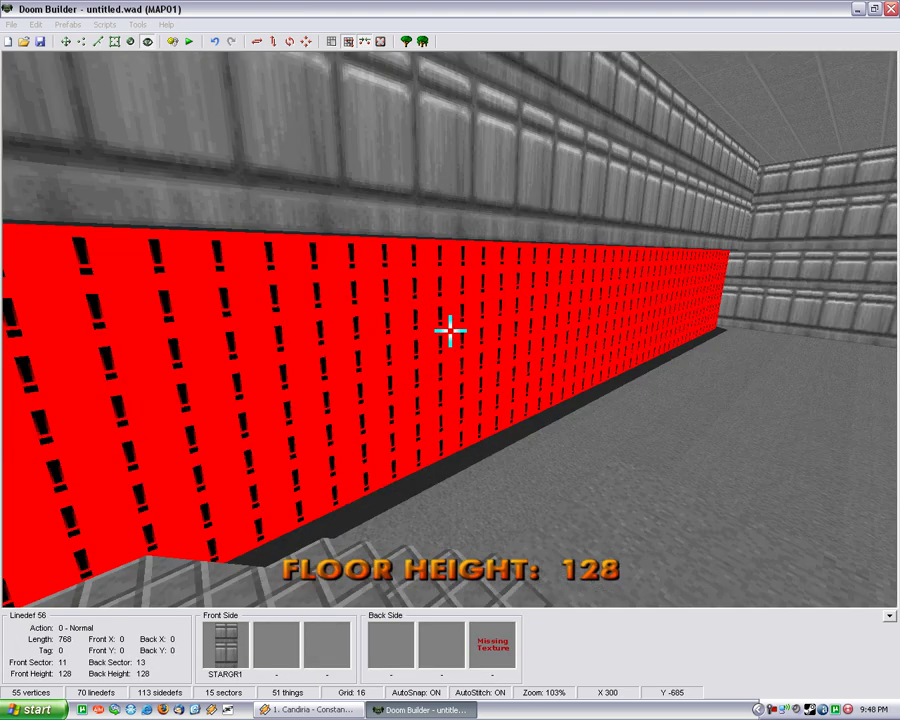
key(e)
key(e)
scroll(450, 330, down, 15)
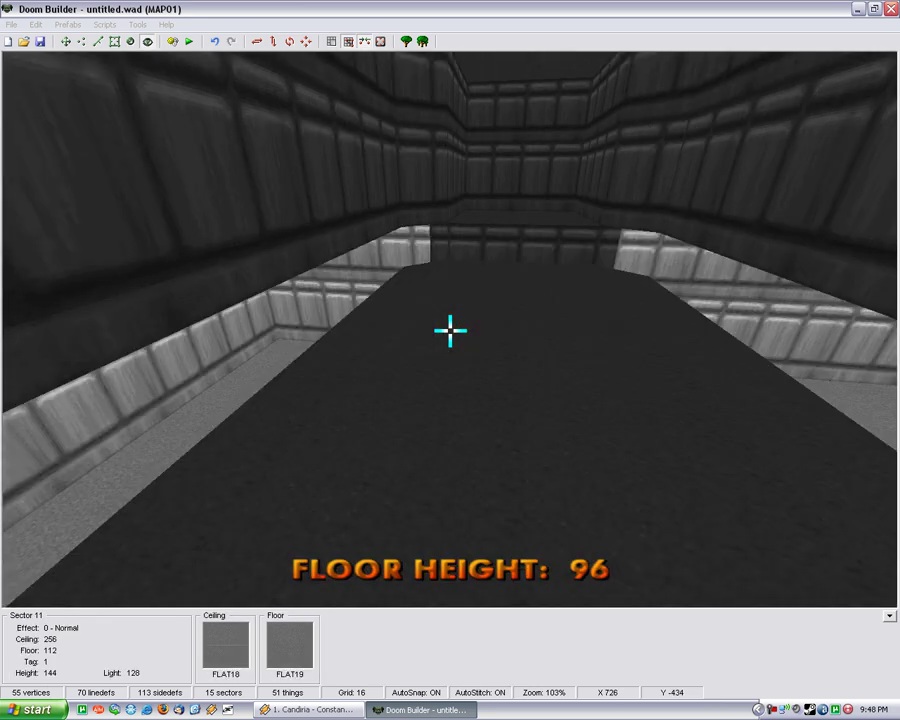
scroll(450, 330, down, 2)
scroll(450, 330, up, 1)
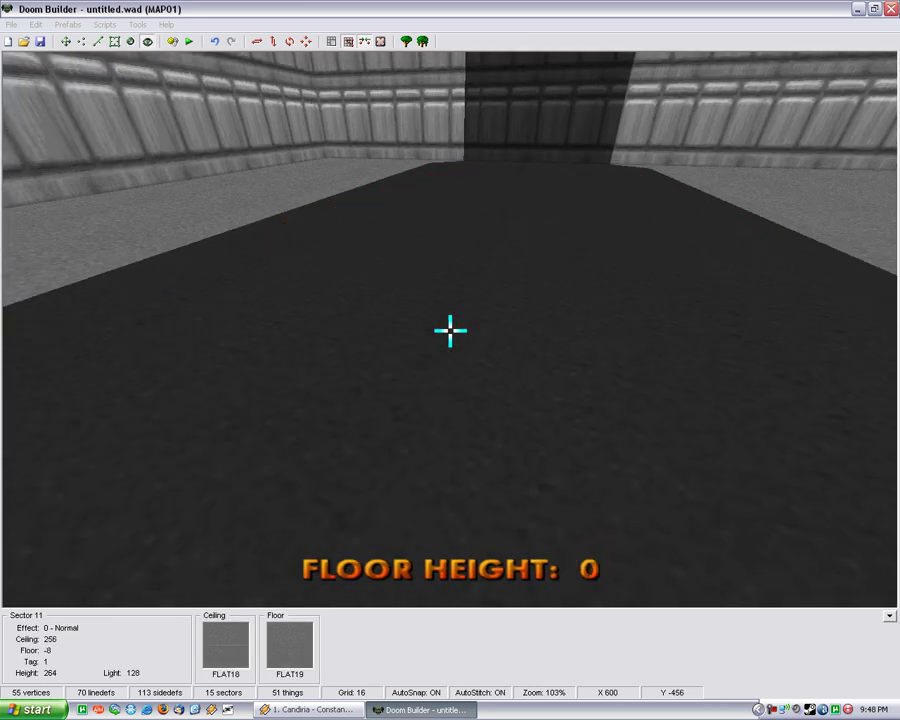
Step: Raise the ceiling of the narrow strip on the central sector's far side from the stairs to 136 and return it to 128
key(w)
key(d)
key(f)
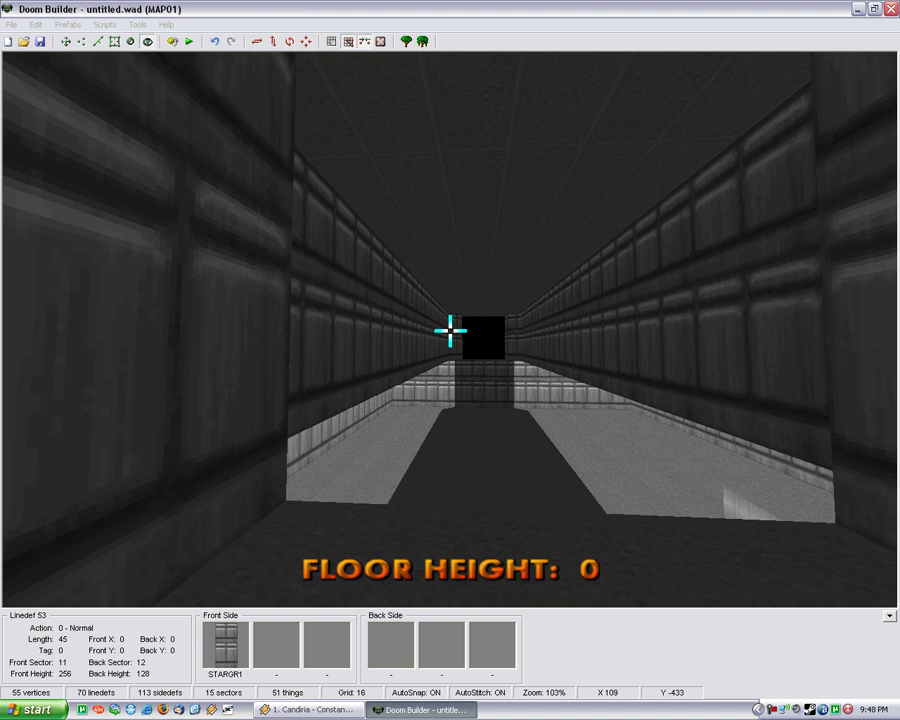
key(e)
key(w)
scroll(450, 330, up, 1)
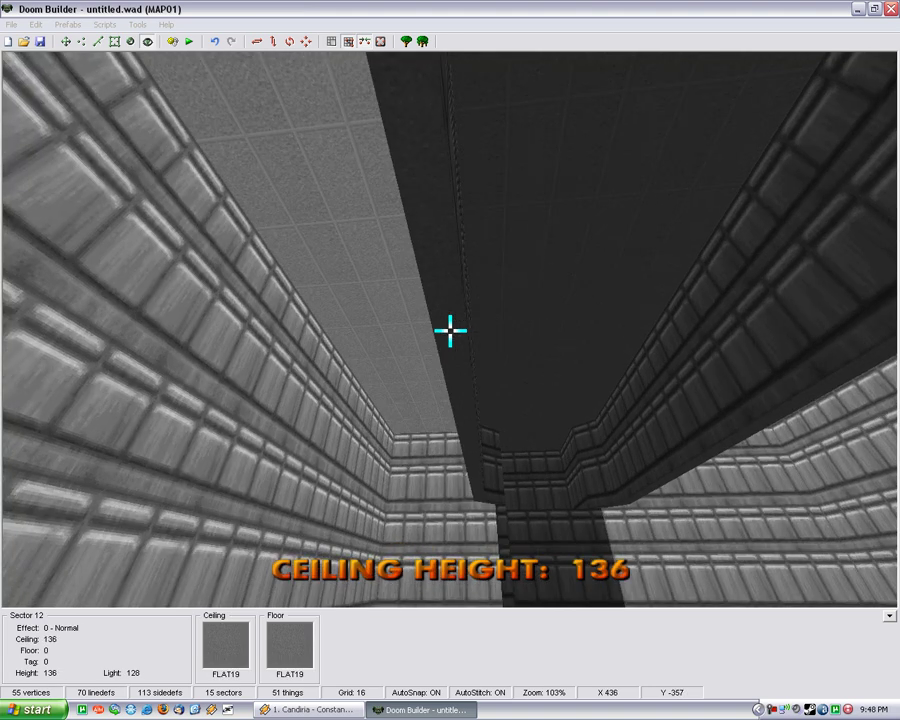
scroll(450, 330, down, 1)
key(s)
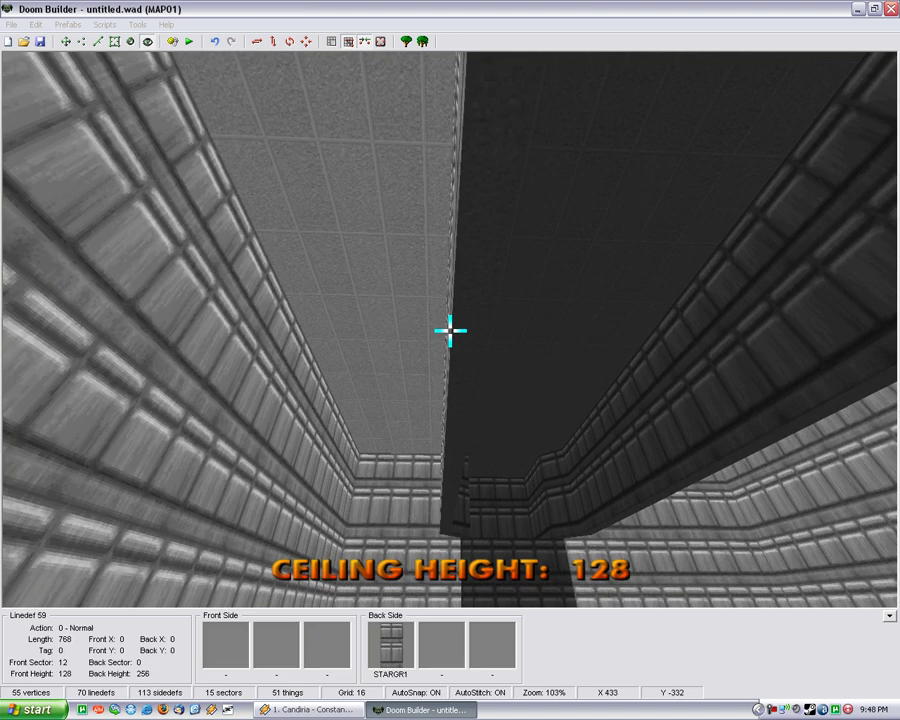
scroll(450, 330, up, 1)
scroll(450, 330, down, 1)
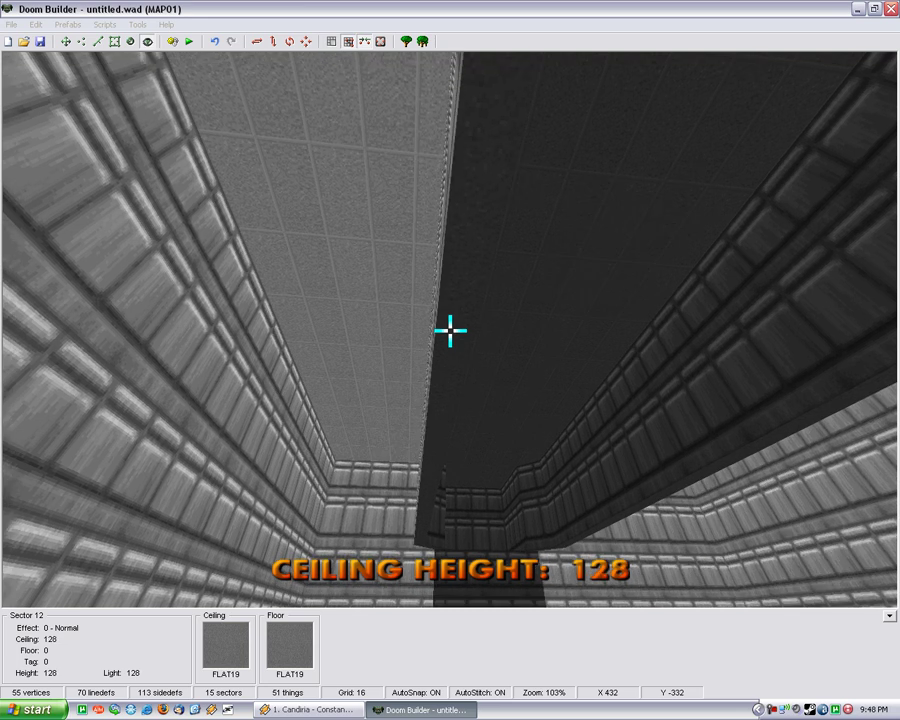
Step: Raise the ceiling of the narrow strip on the staircase side of the central sector one increment and return it to 128
key(w)
key(d)
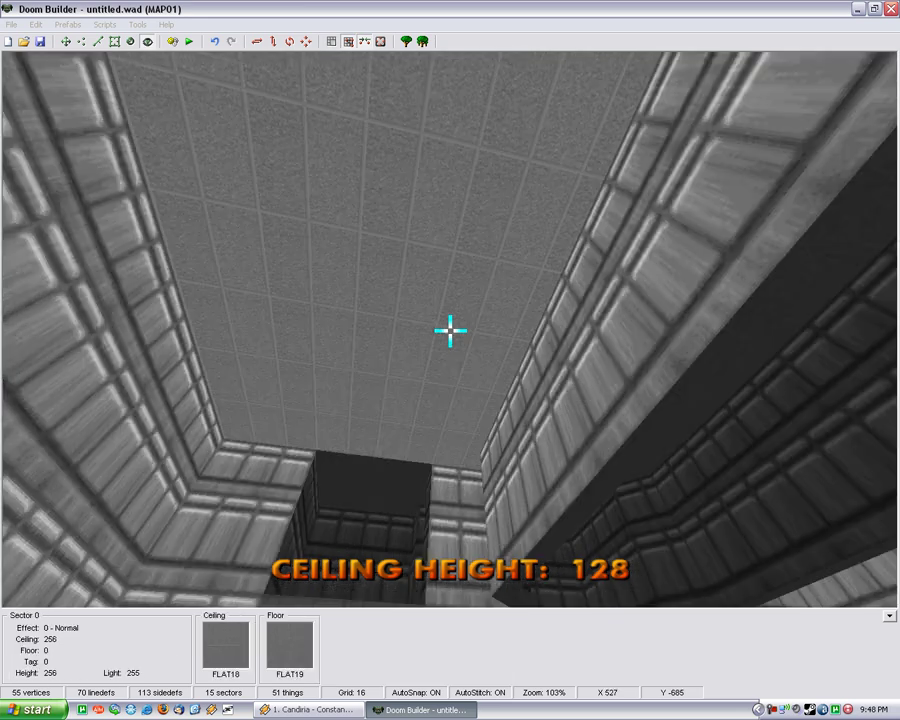
key(e)
key(w)
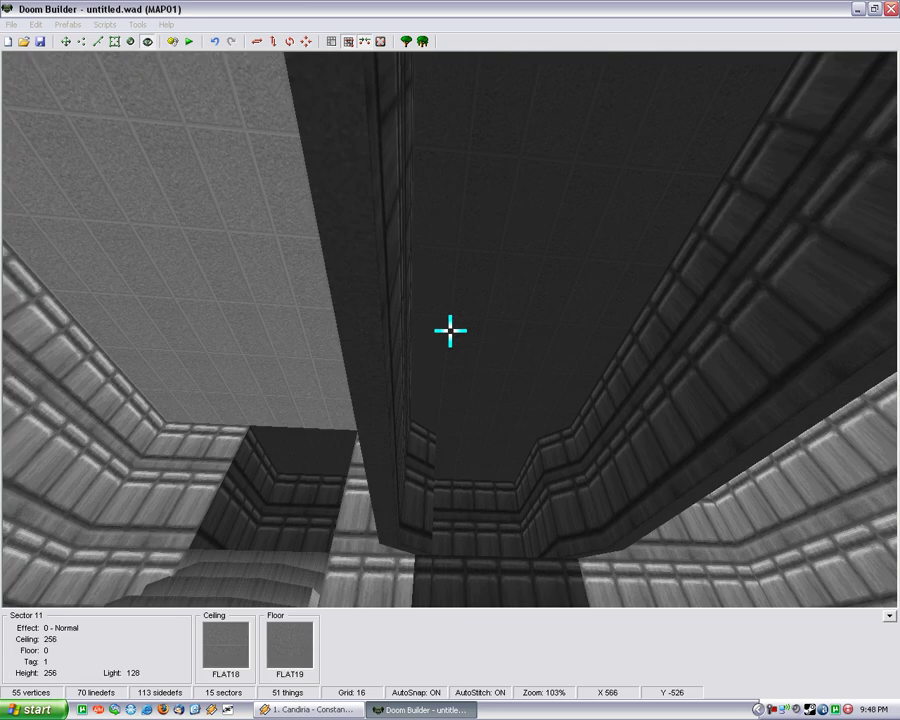
scroll(450, 330, up, 1)
scroll(450, 330, down, 1)
key(s)
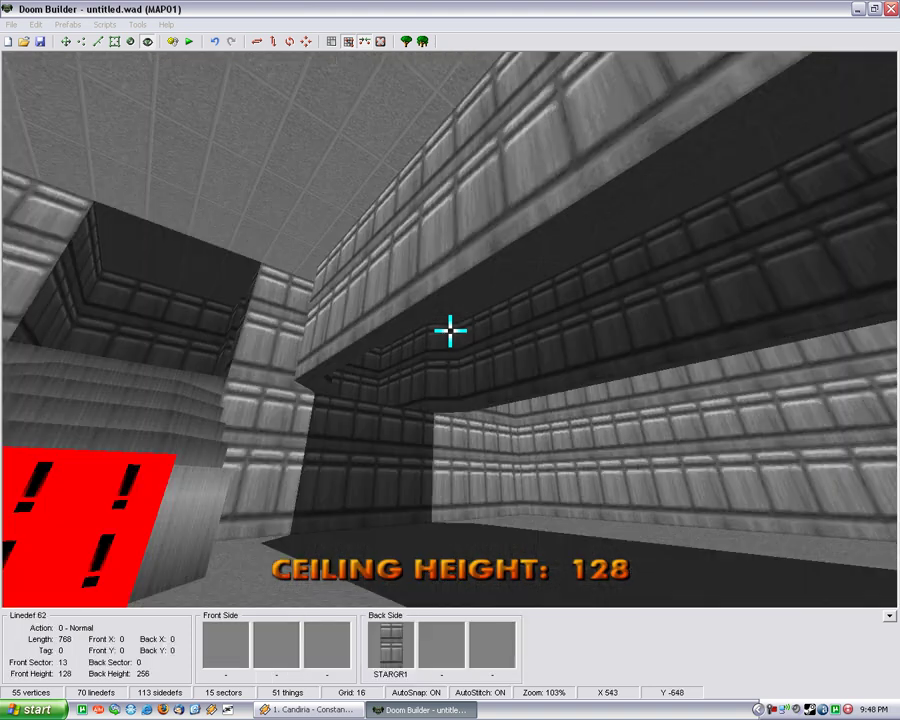
Step: Inspect the raised alcove at the far end and the central passage leading back toward the stairs
key(d)
key(e)
key(w)
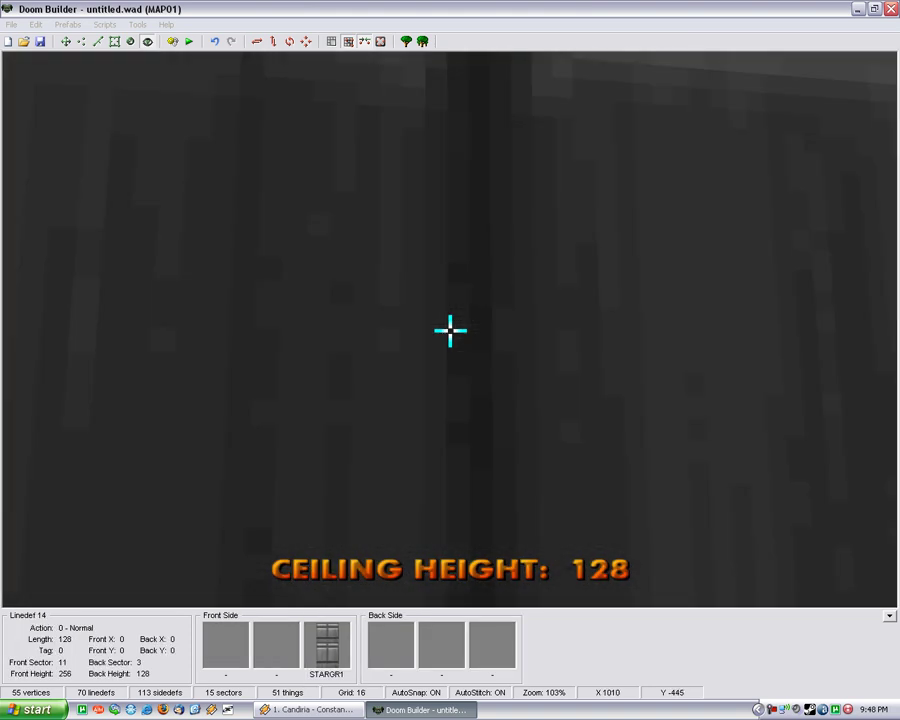
key(e)
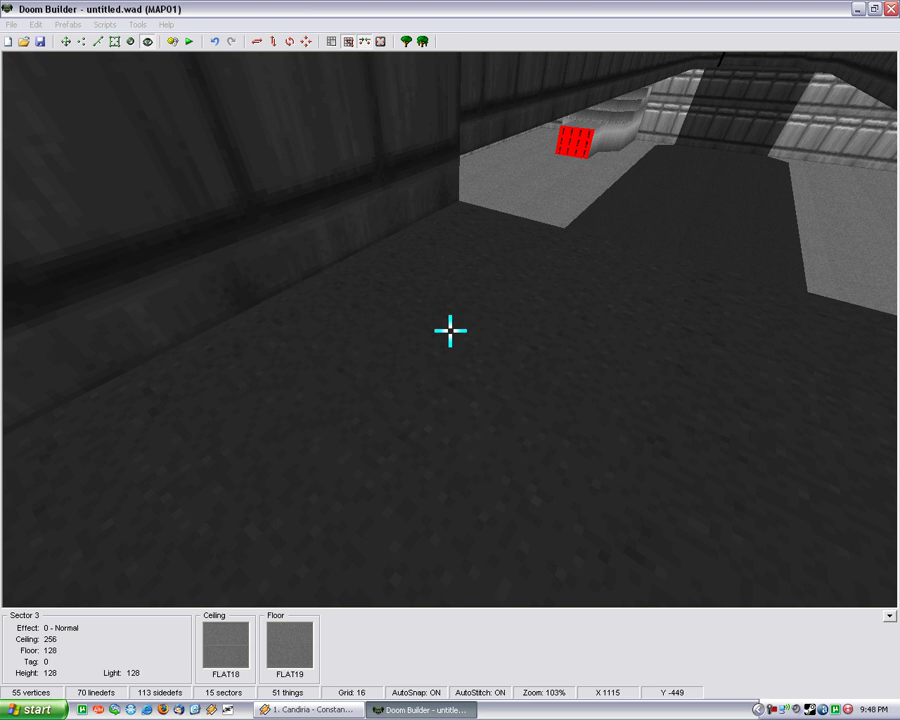
key(w)
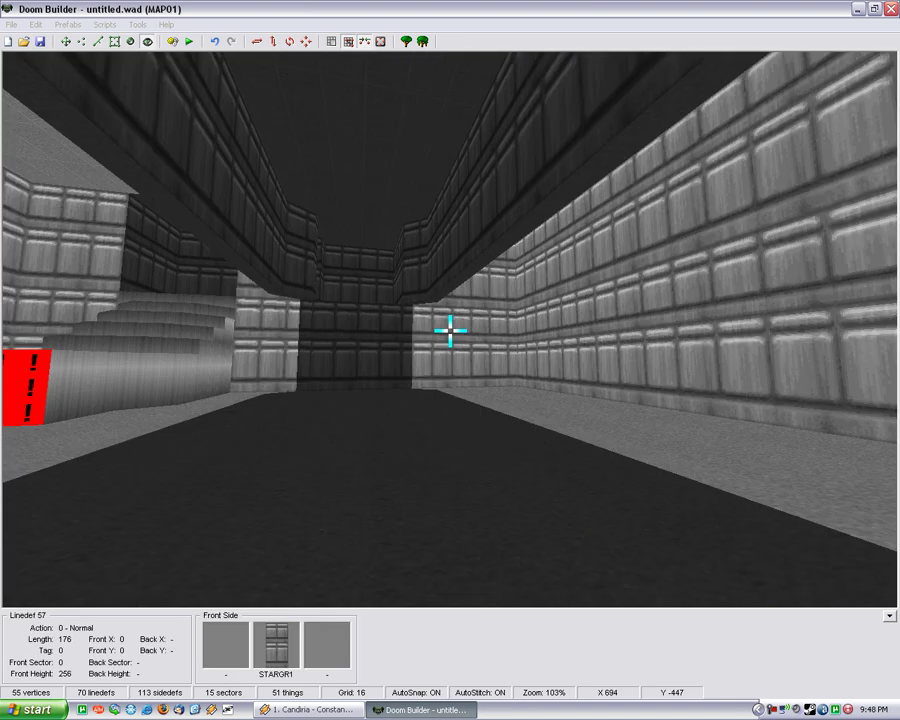
Step: Leave 3D mode for sector editing and view the properties of the small triangular control sector without changing them
key(Escape)
key(s)
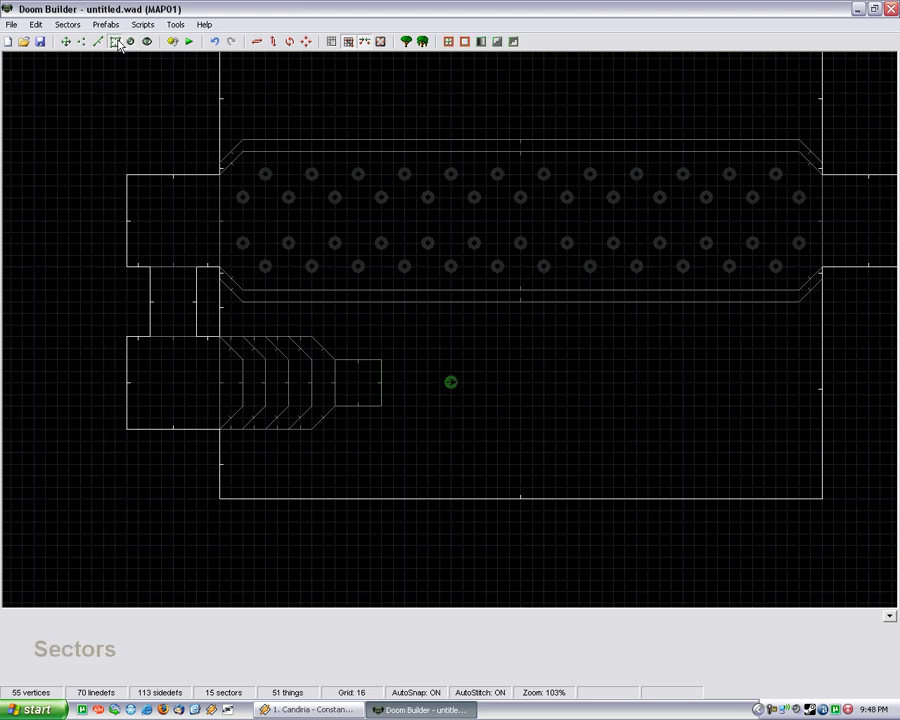
scroll(377, 468, down, 5)
scroll(326, 346, up, 2)
scroll(320, 295, up, 4)
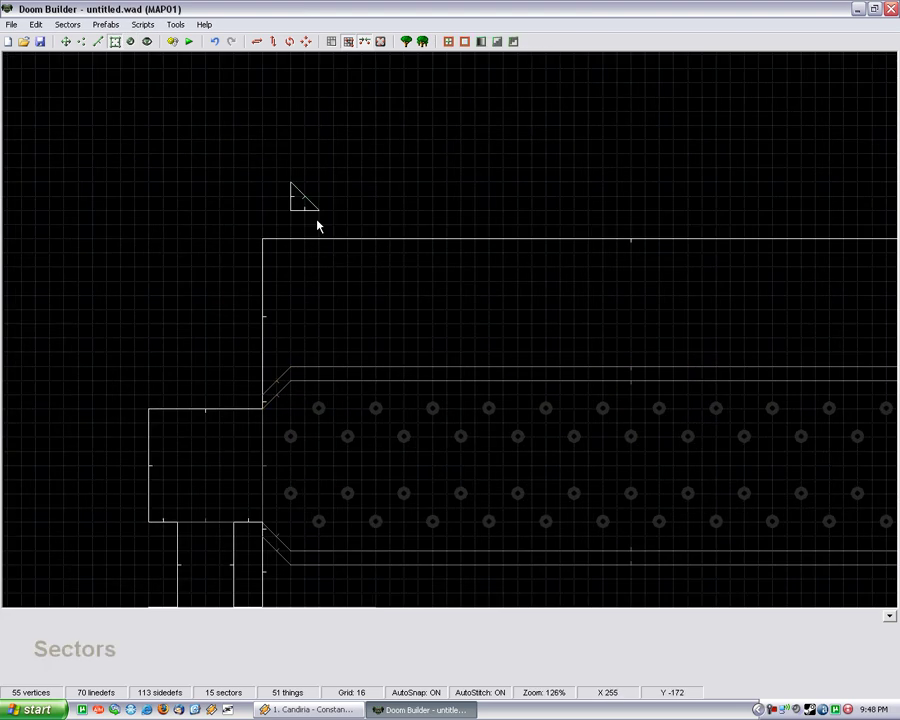
right_click(302, 200)
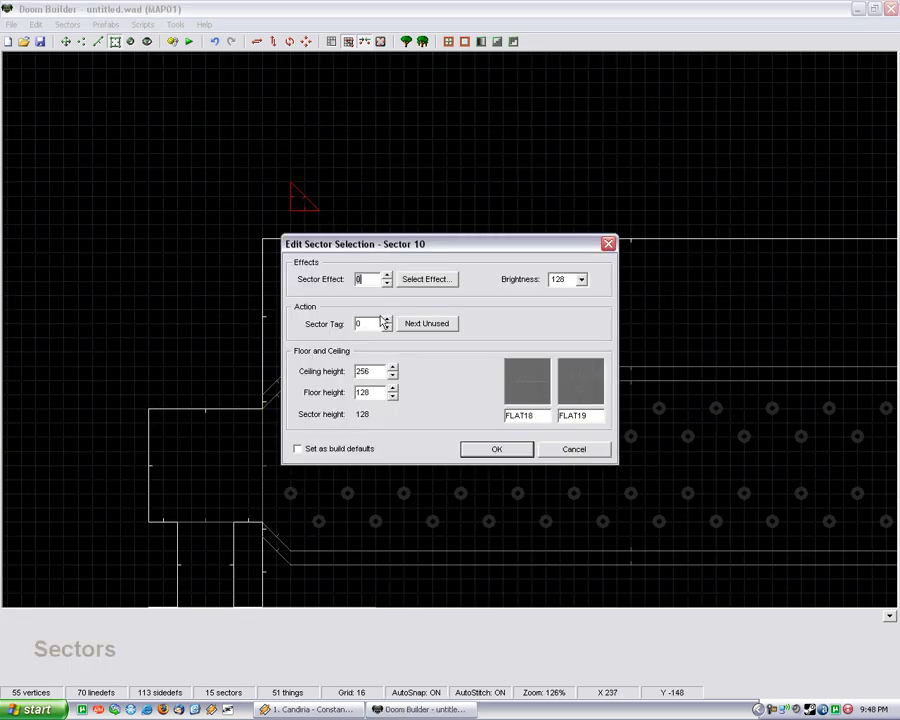
click(566, 450)
Step: Assign the Transfer Heights action (209) with sector tag 1 to the diagonal line of the triangular control sector
click(102, 43)
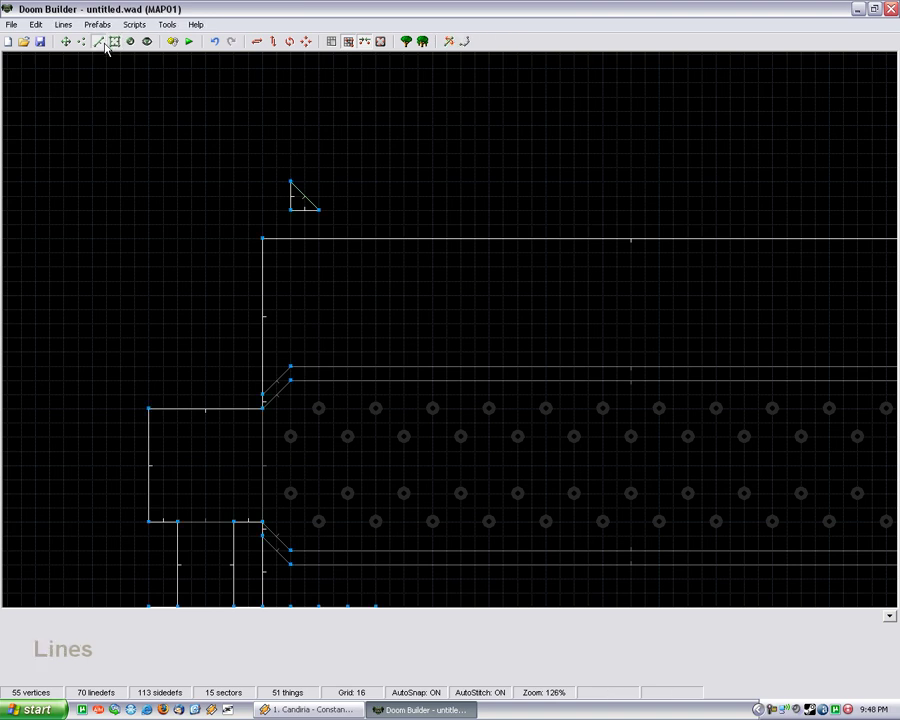
right_click(295, 192)
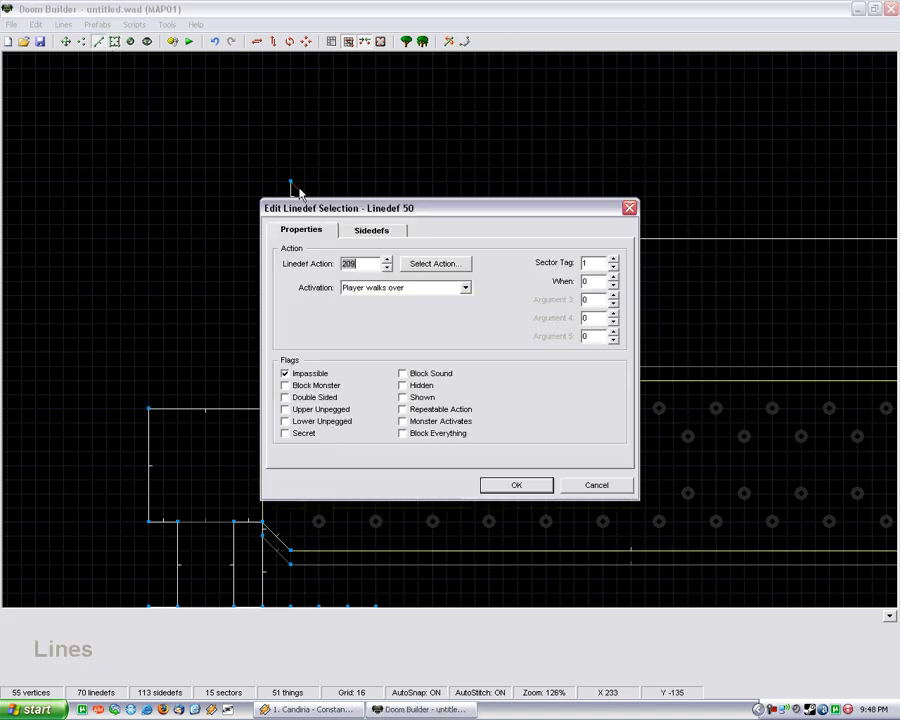
click(446, 265)
click(389, 428)
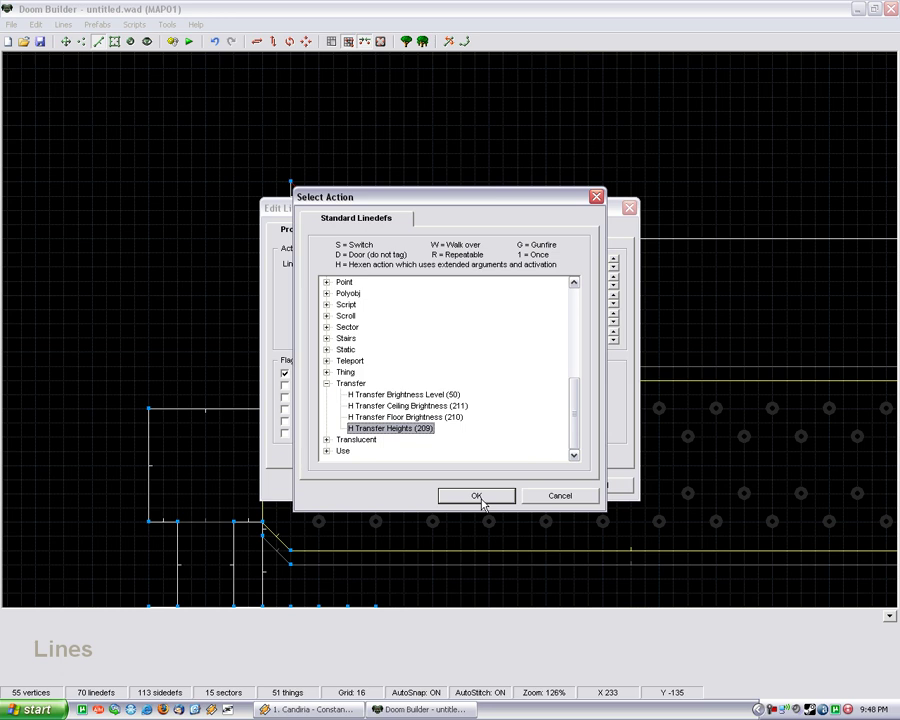
click(480, 495)
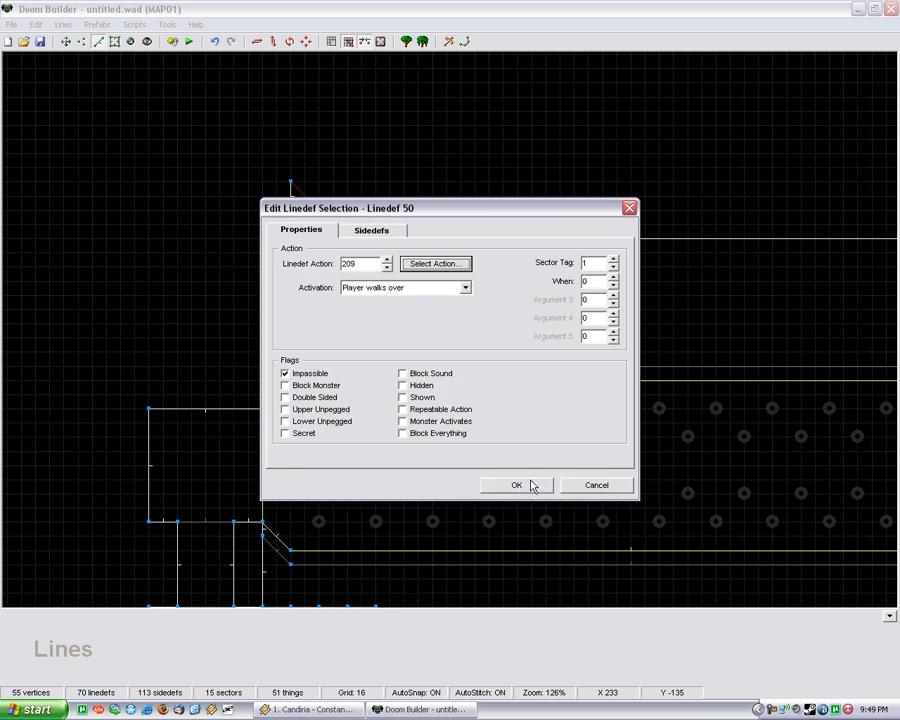
click(603, 262)
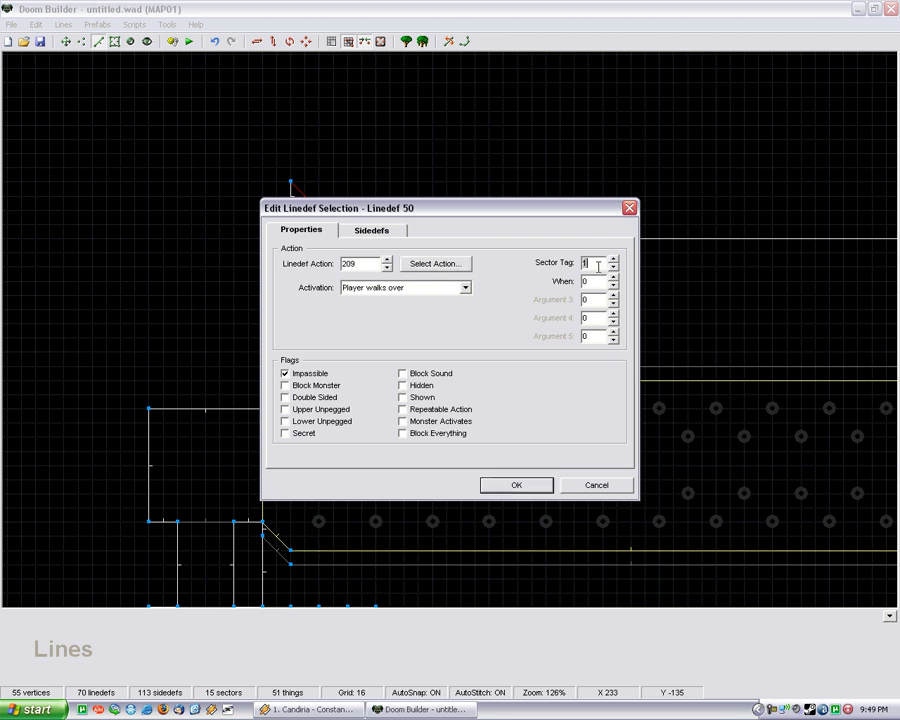
click(512, 484)
scroll(282, 320, down, 2)
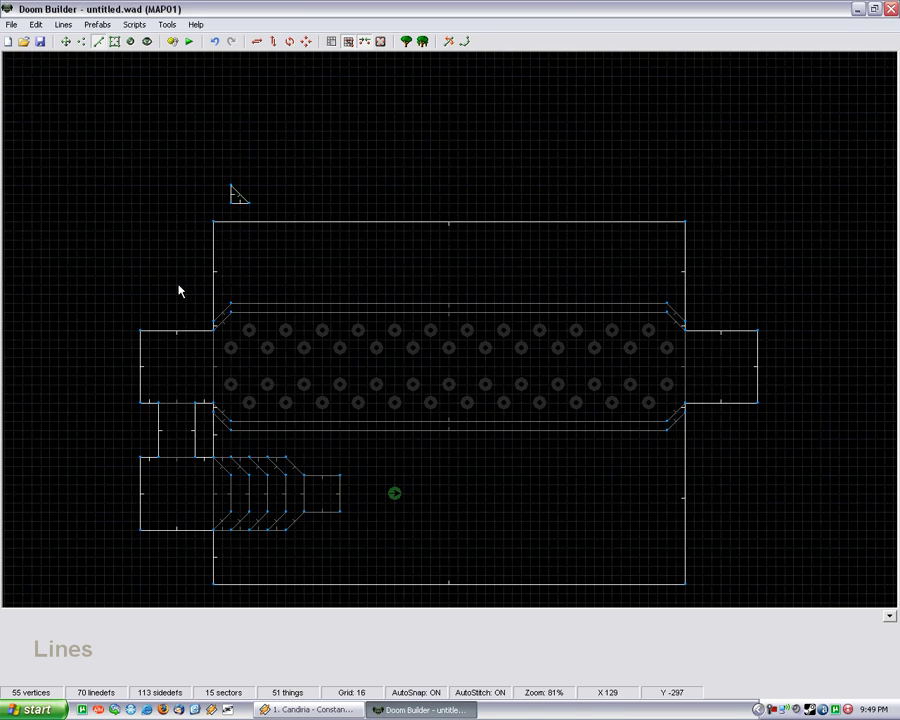
Step: Review the ceiling and floor height settings of the triangular control sector
click(115, 42)
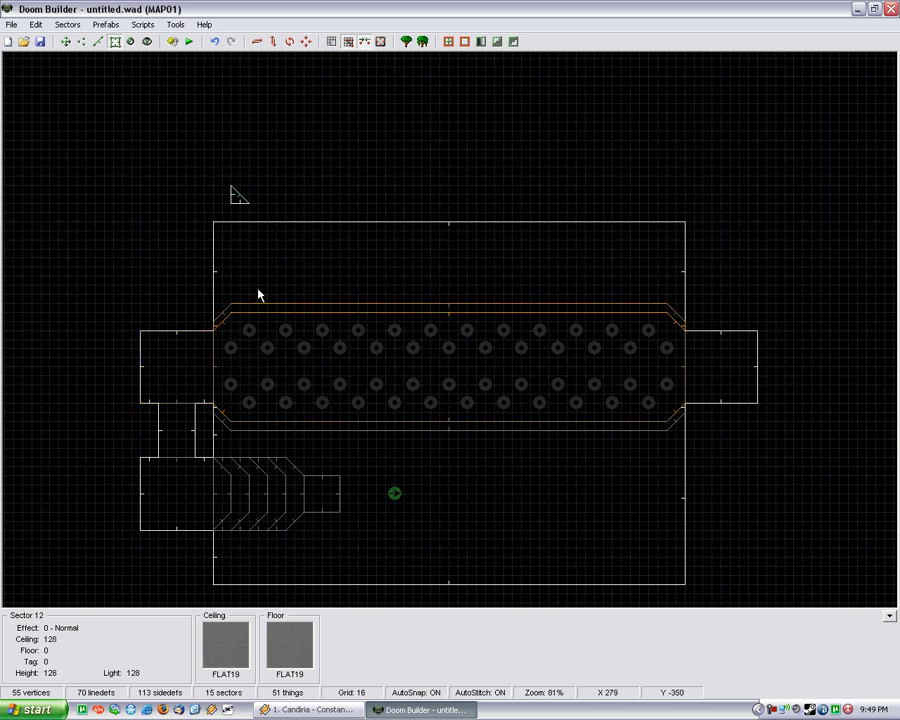
right_click(240, 199)
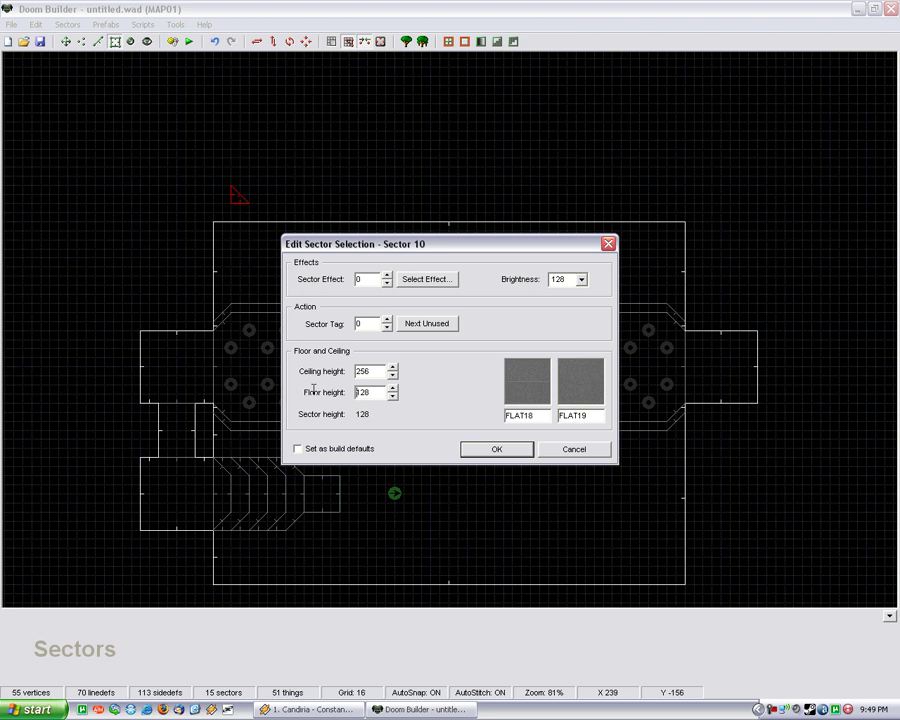
double_click(375, 369)
double_click(368, 392)
click(470, 449)
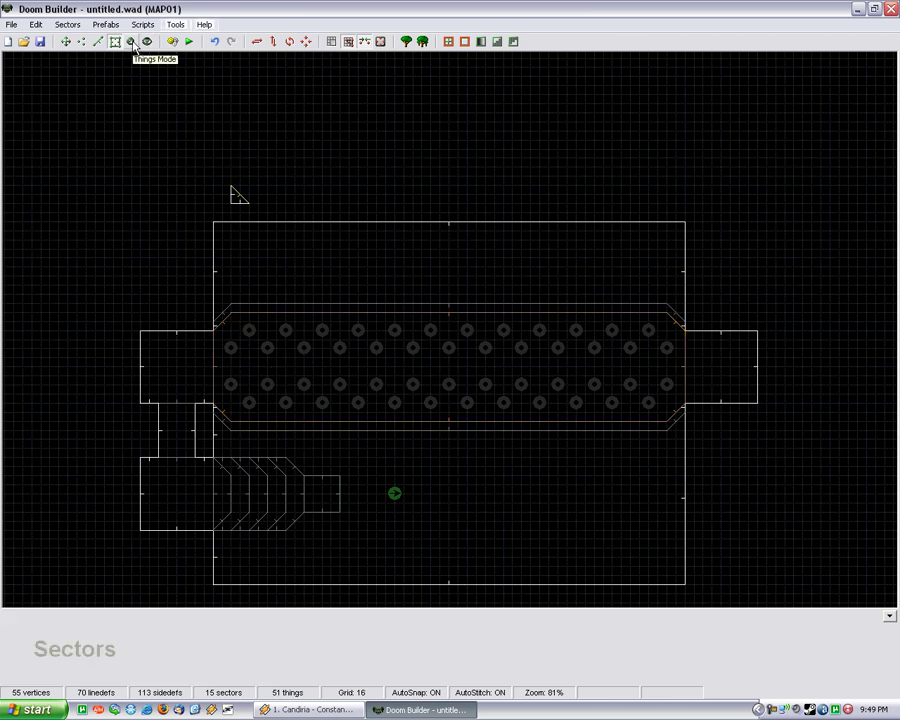
Step: Tour the area above and below the bridge in 3D mode and turn on the display of things
key(w)
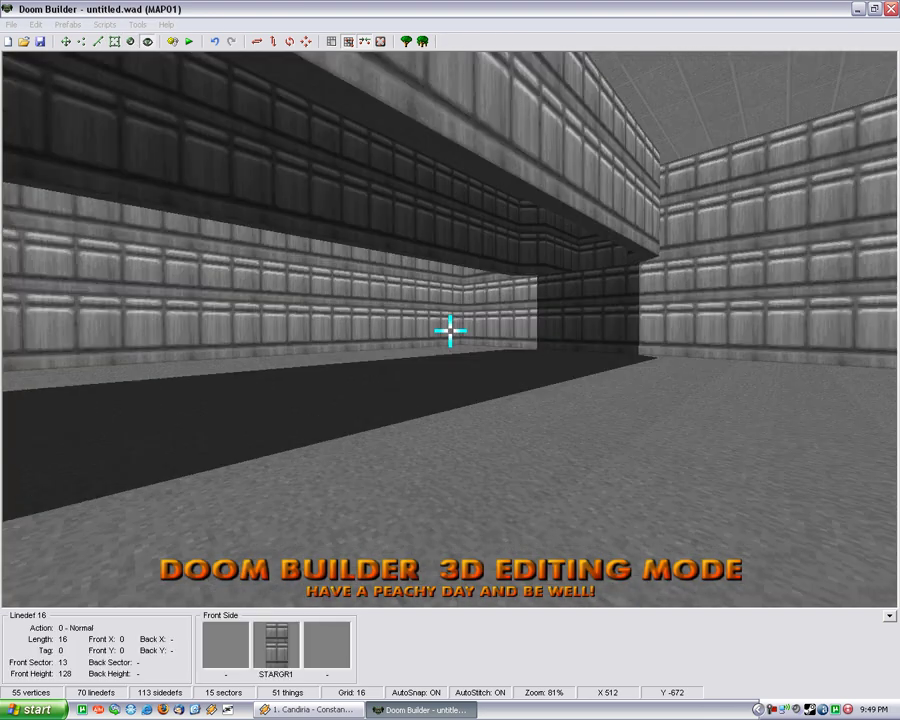
key(e)
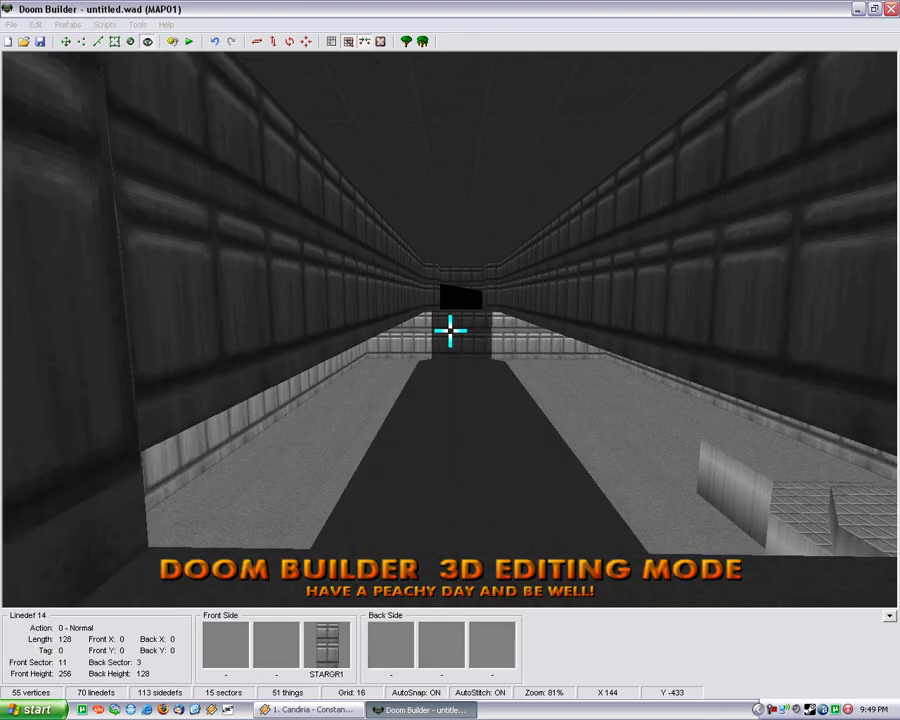
key(w)
key(t)
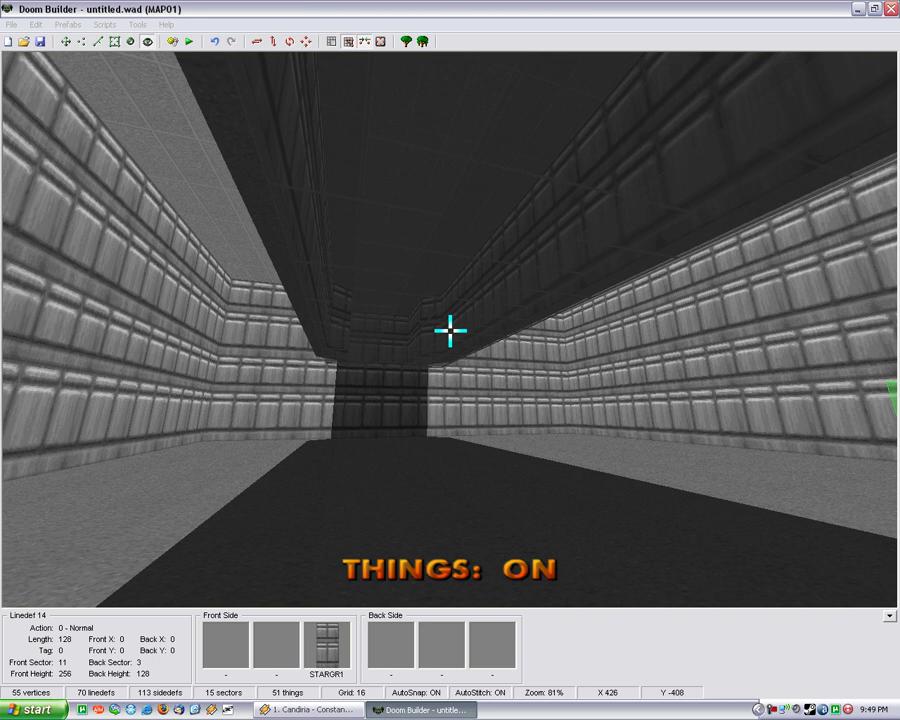
key(e)
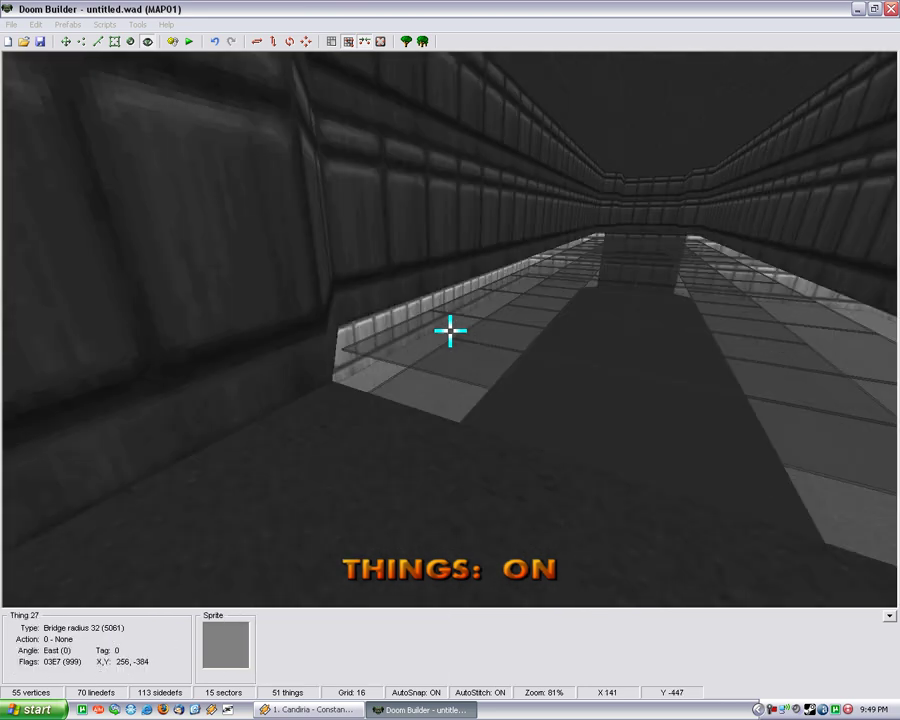
Step: Set the height of the Bridge radius 32 thing at the passage's near end to 118 and leave 3D mode
scroll(450, 330, up, 2)
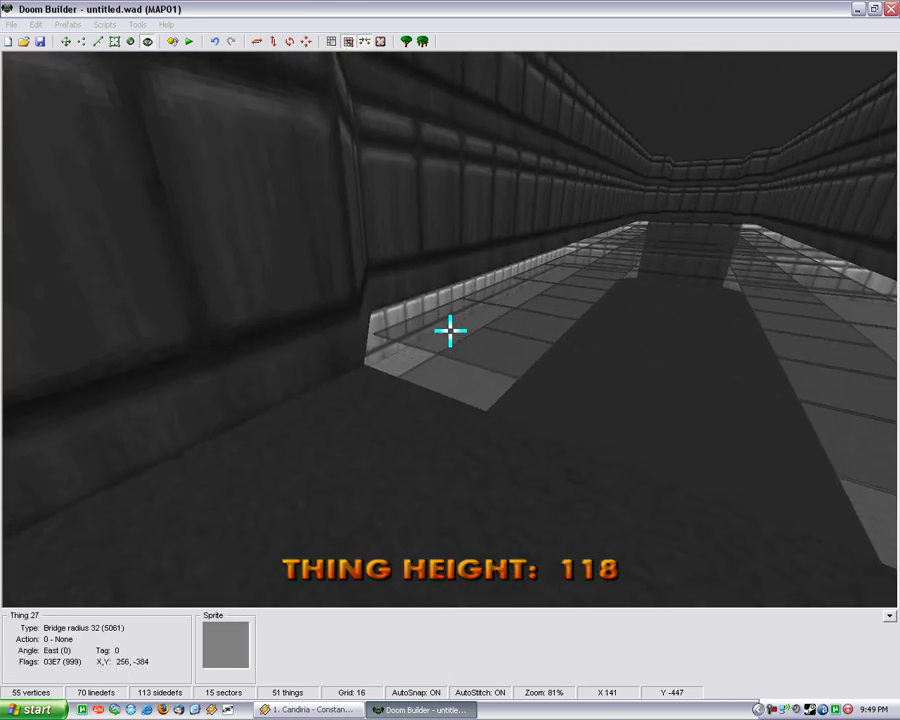
key(e)
key(Escape)
Step: Examine the rows of Bridge radius 32 things along the passage in Things mode
click(130, 41)
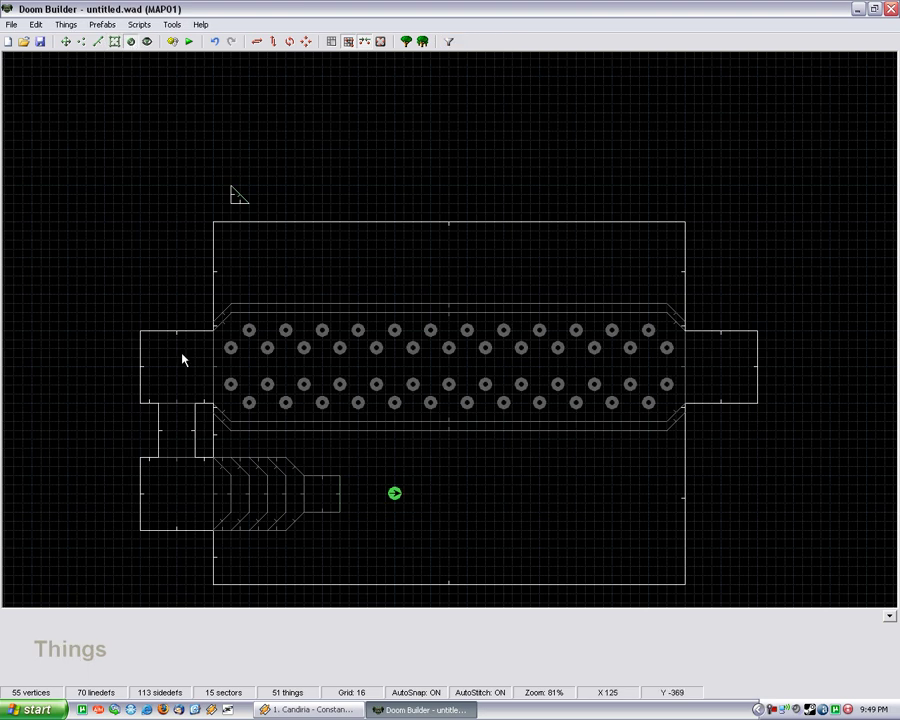
scroll(222, 360, up, 2)
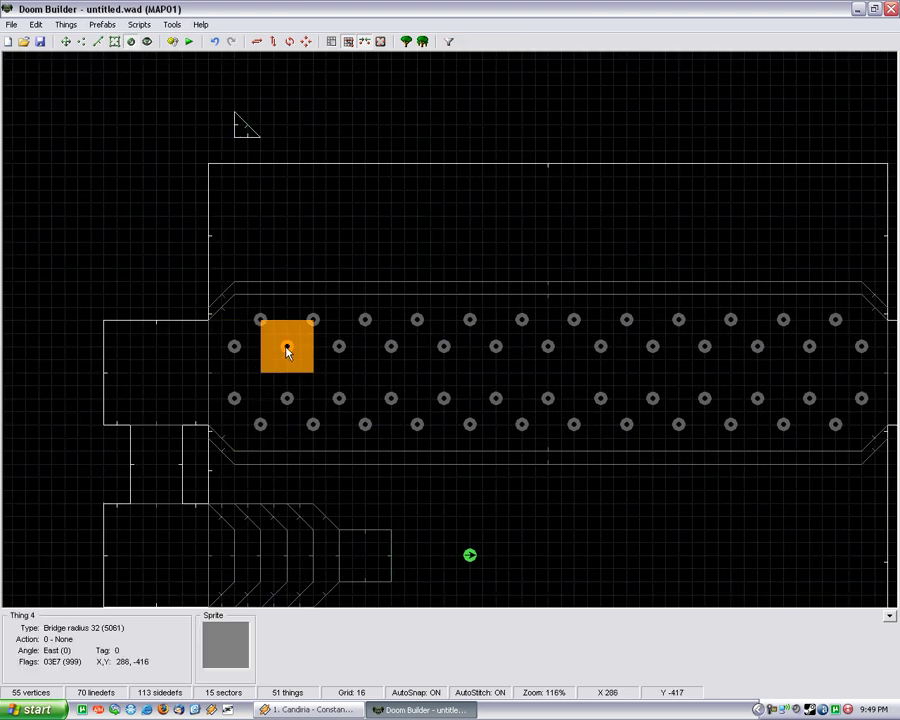
scroll(243, 382, down, 2)
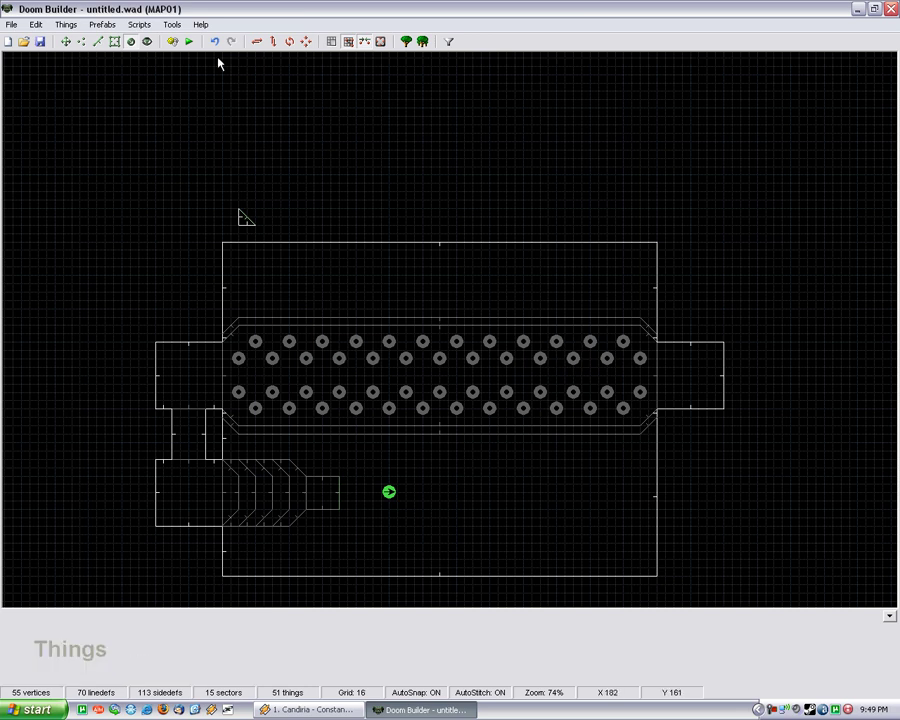
Step: Test the map in ZDoom and examine the underside of the bridge from the ground floor
click(189, 41)
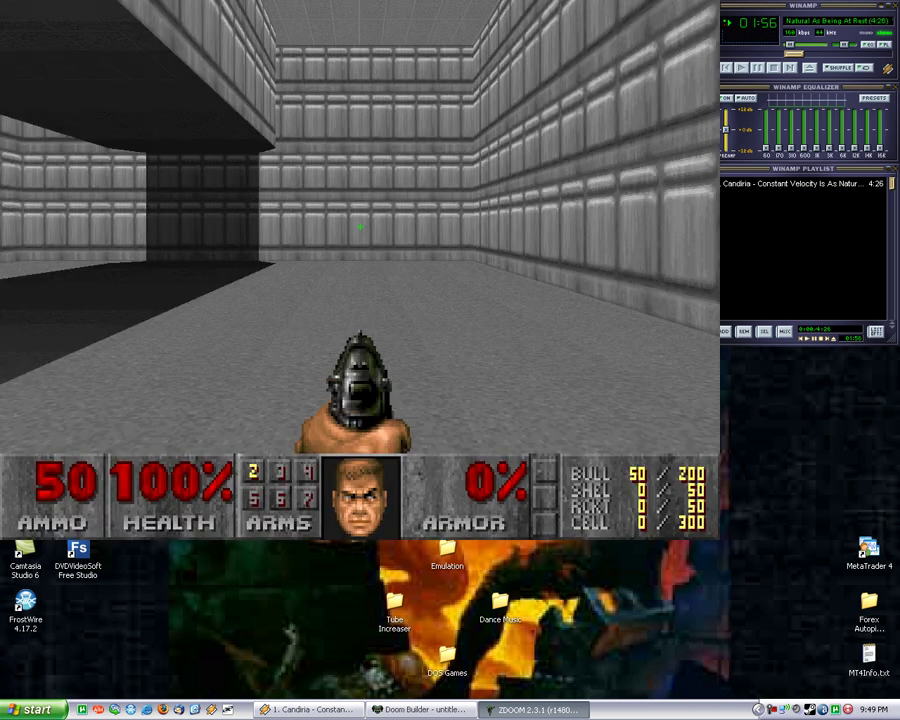
key(w)
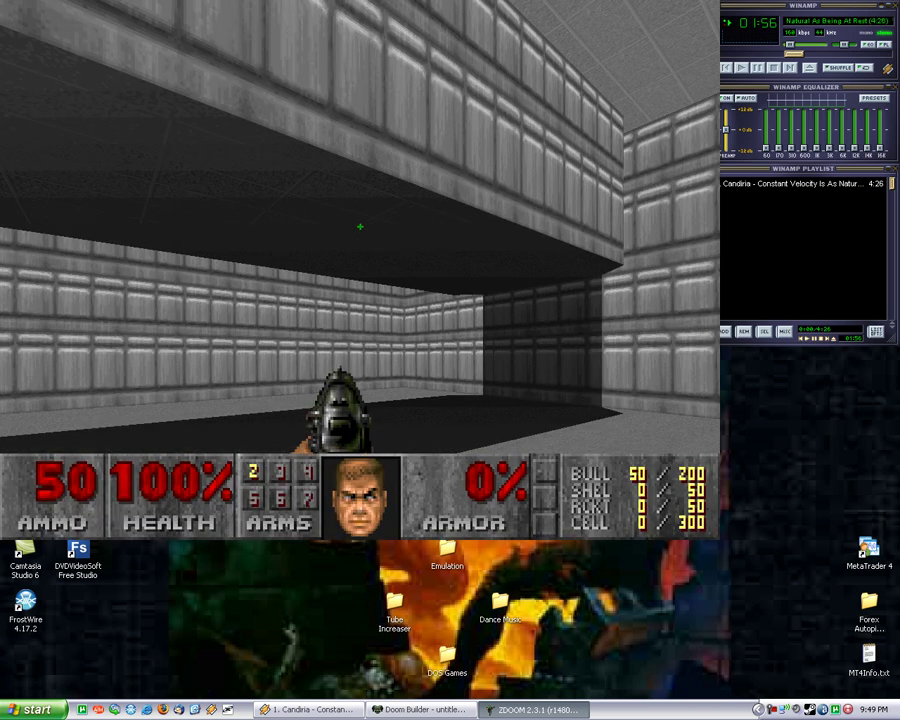
key(d)
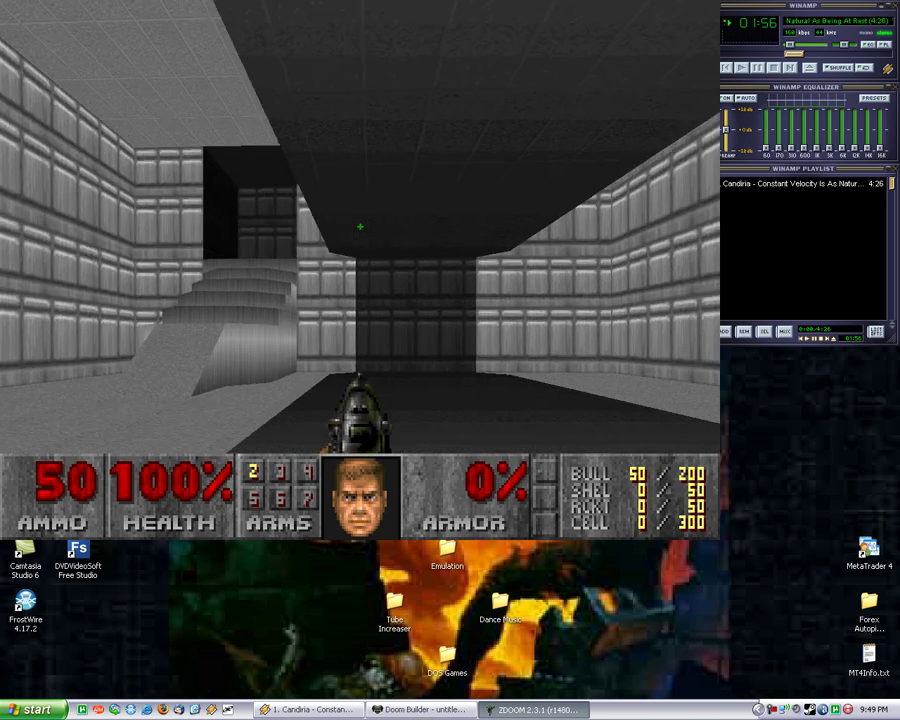
key(Right)
key(Left)
key(Up)
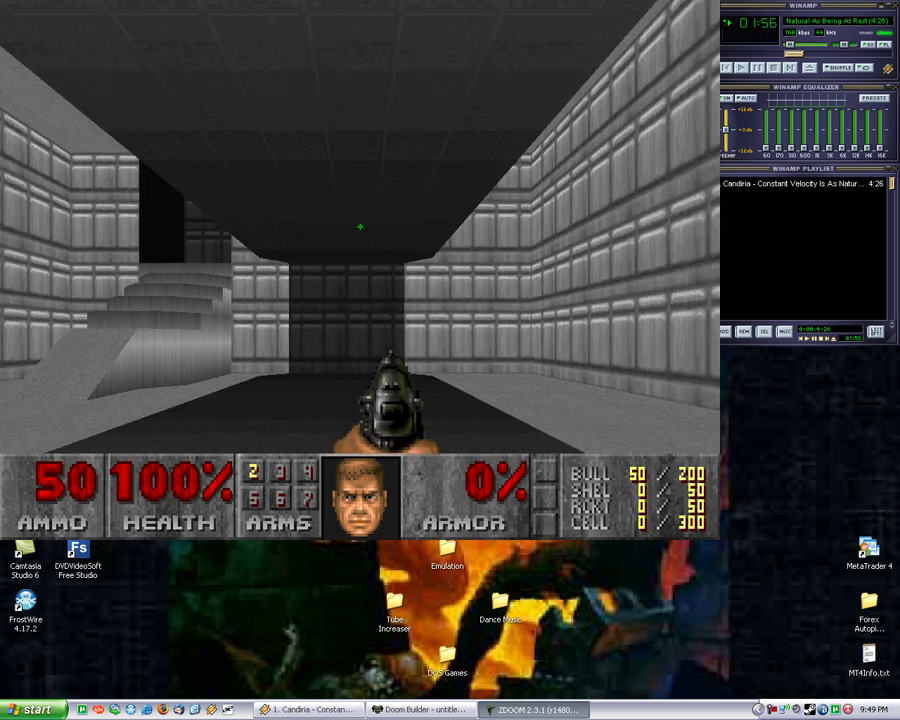
Step: Climb the stairs to the upper level and look along the bridge from its entrance
key(Left)
key(Up)
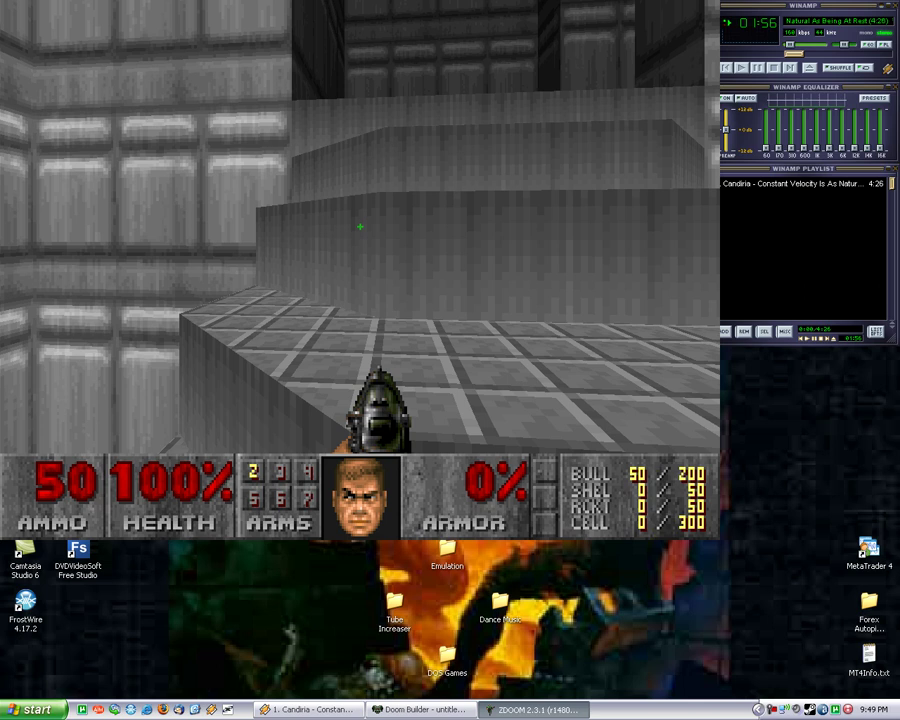
key(Right)
key(Up)
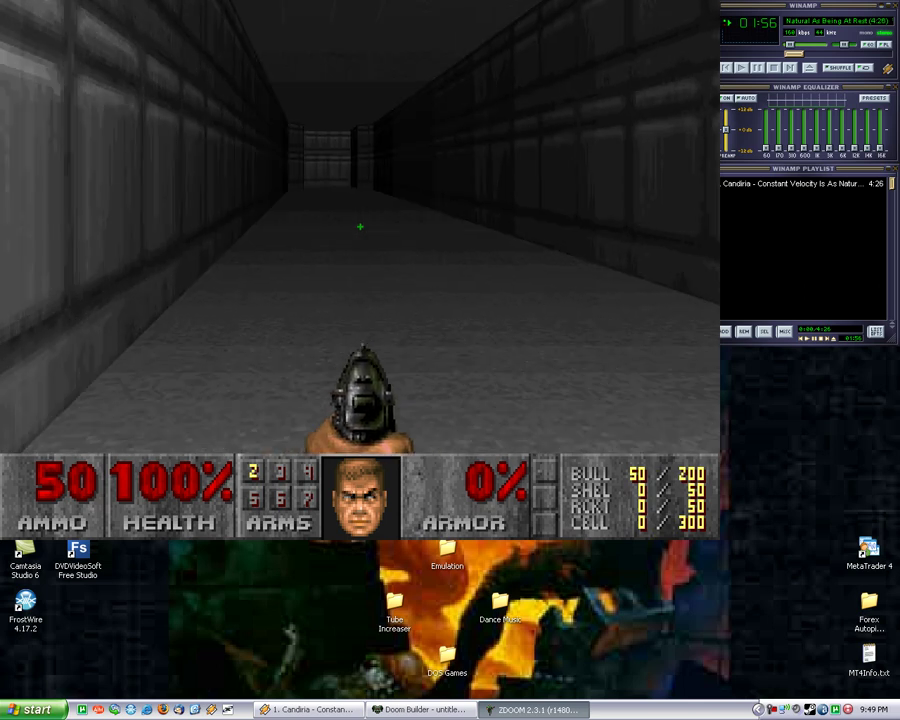
key(Up)
key(Right)
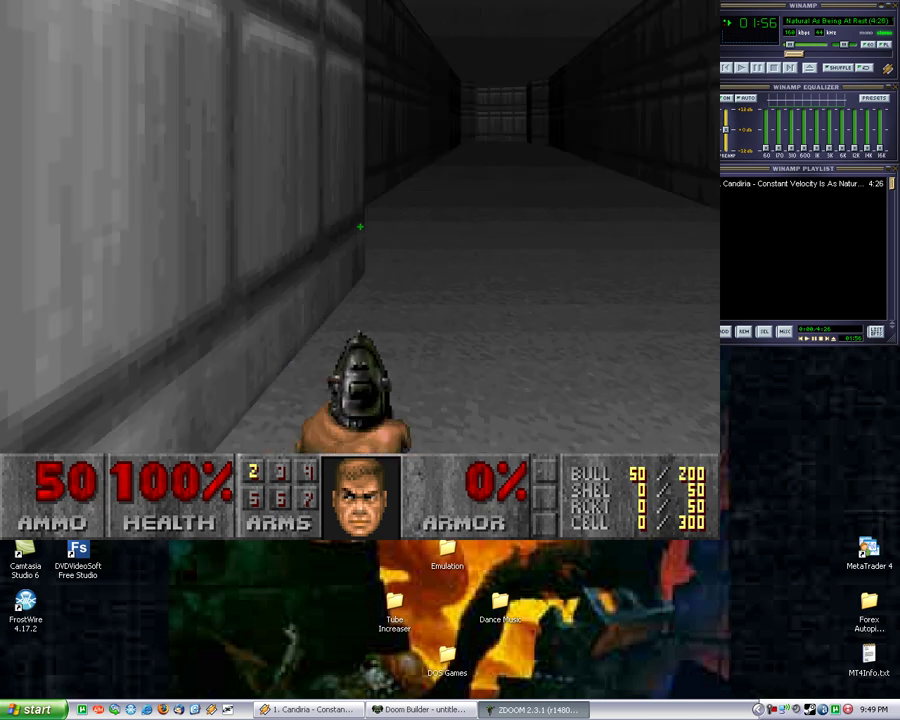
Step: Move around the upper level near the bridge entrance and fire three pistol shots
key(Left)
key(Up)
key(ctrl)
key(ctrl)
key(Right)
key(ctrl)
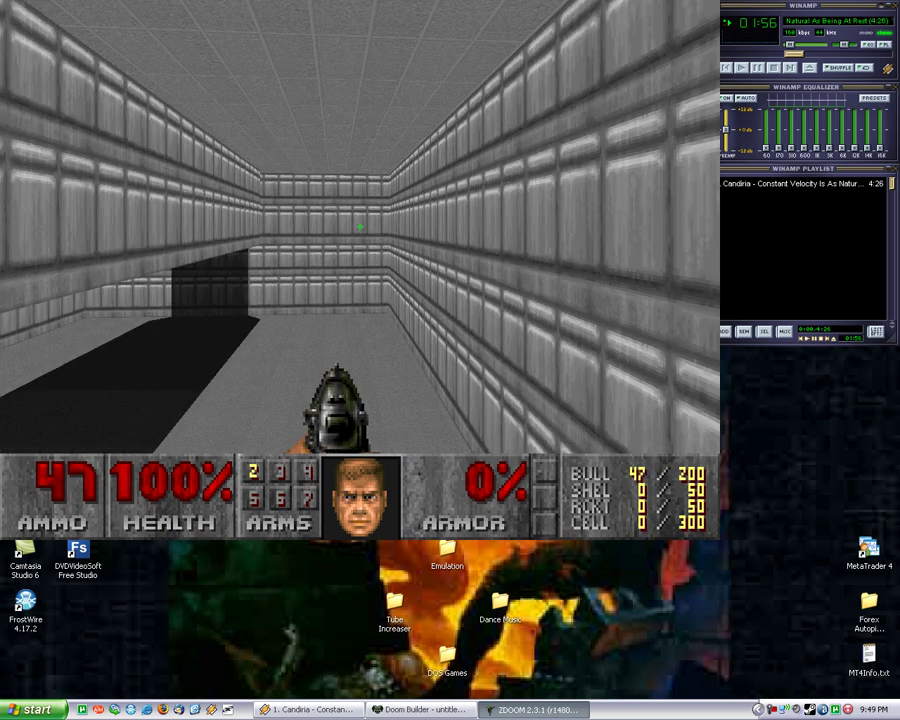
Step: Return to the ground floor and look beneath the bridge toward the stairs
key(Left)
key(Up)
key(Up)
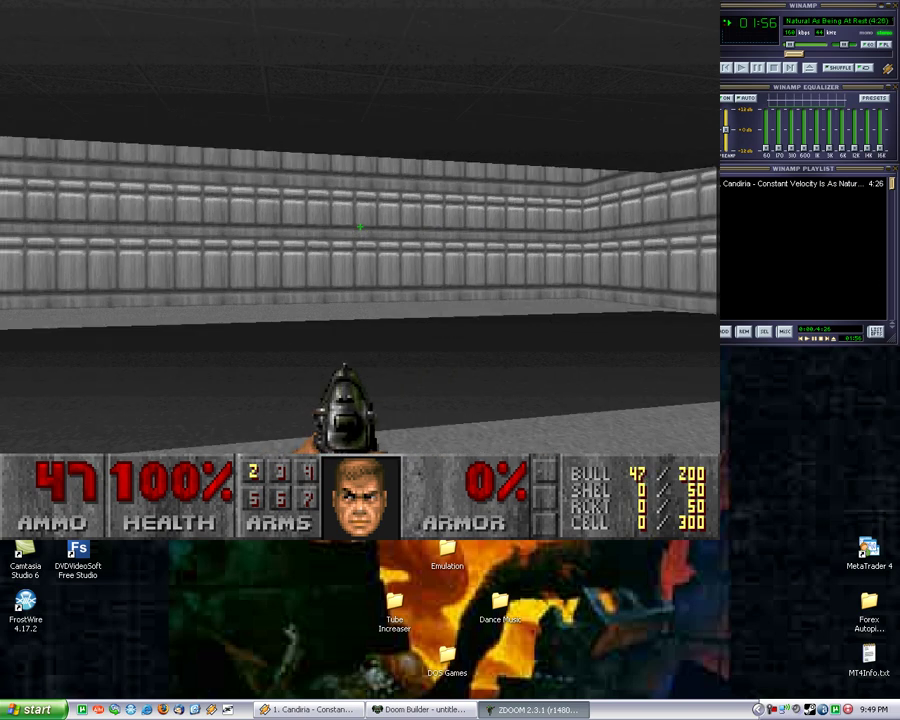
key(Left)
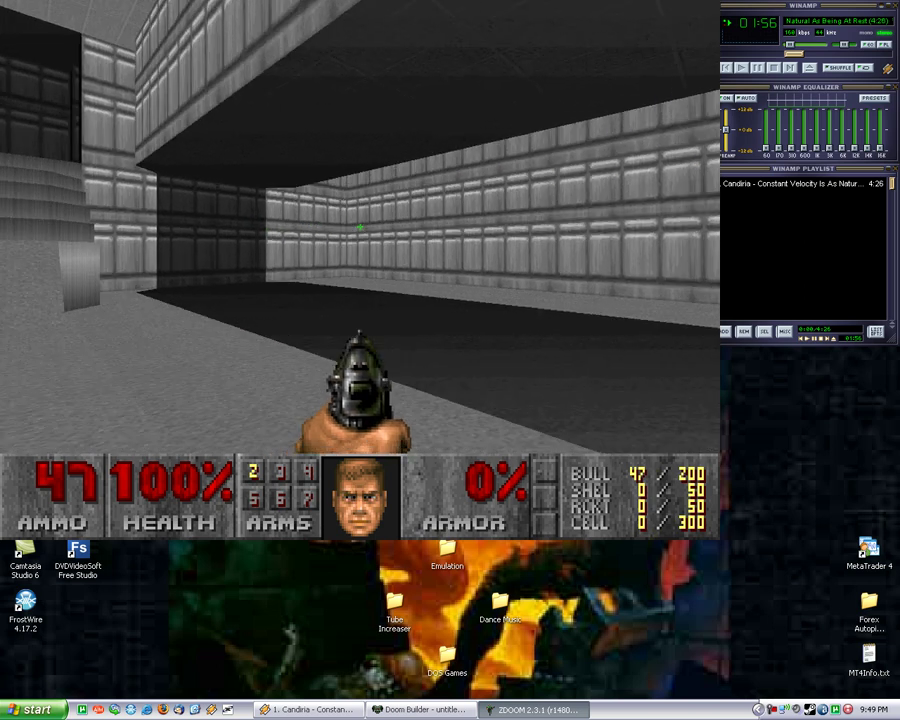
Step: Enter the idkfa cheat, switch to the super shotgun and fire two shots while moving beneath the bridge
text(idkfa3)
key(Down)
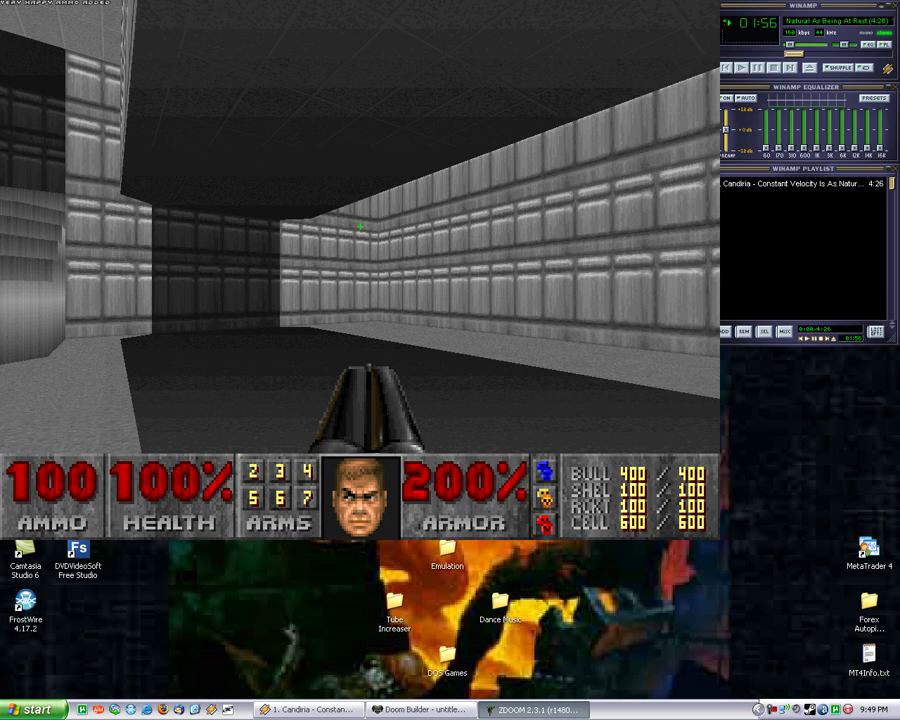
key(ctrl)
key(Left)
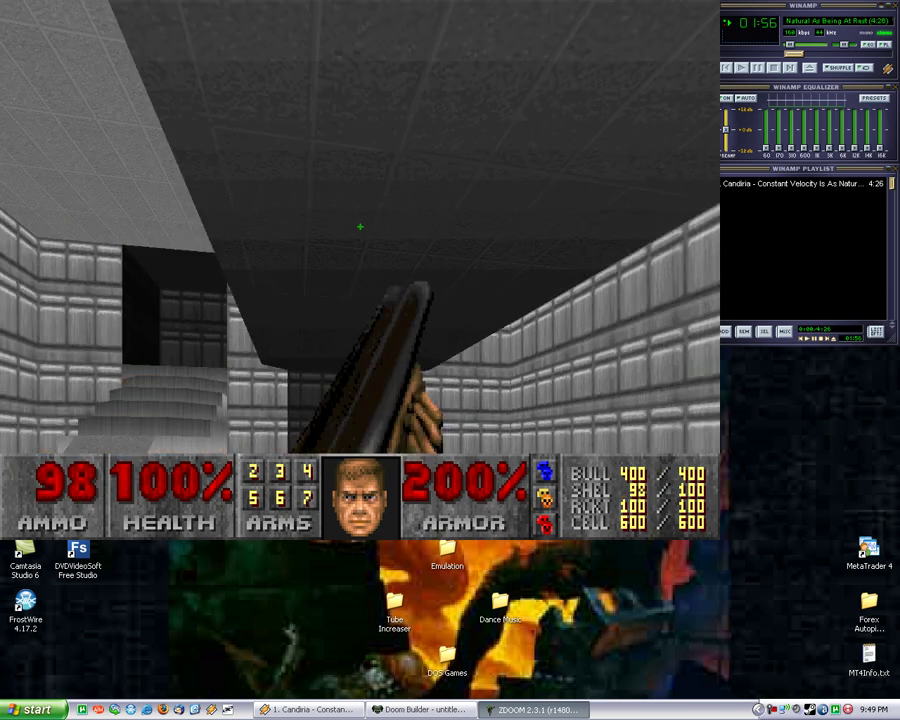
key(ctrl)
key(Left)
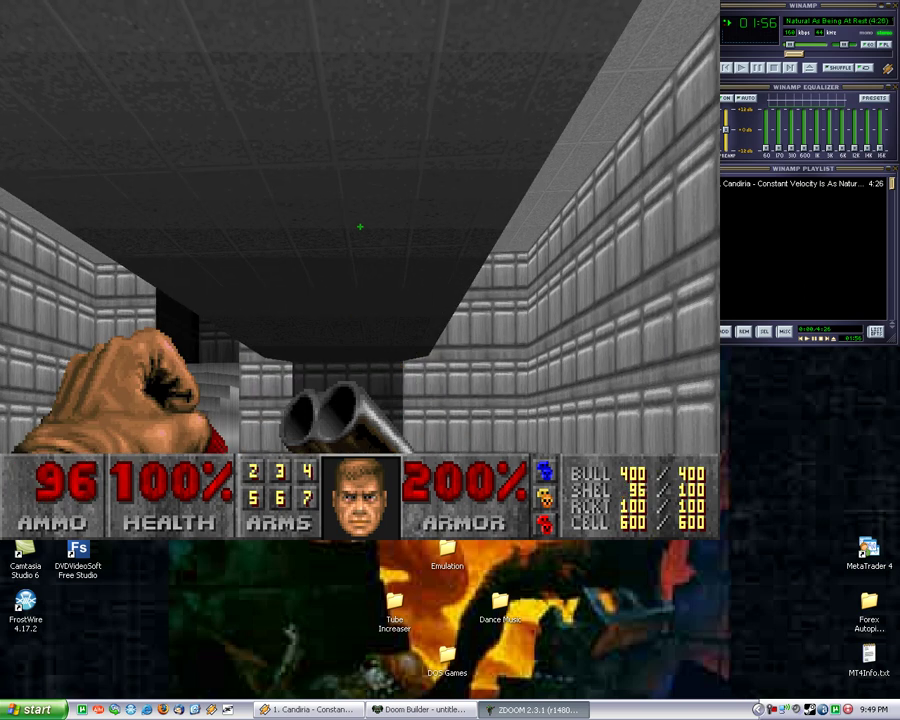
Step: View the player under the bridge with the chase camera, return to first person and fire the super shotgun
key(3)
key(Down)
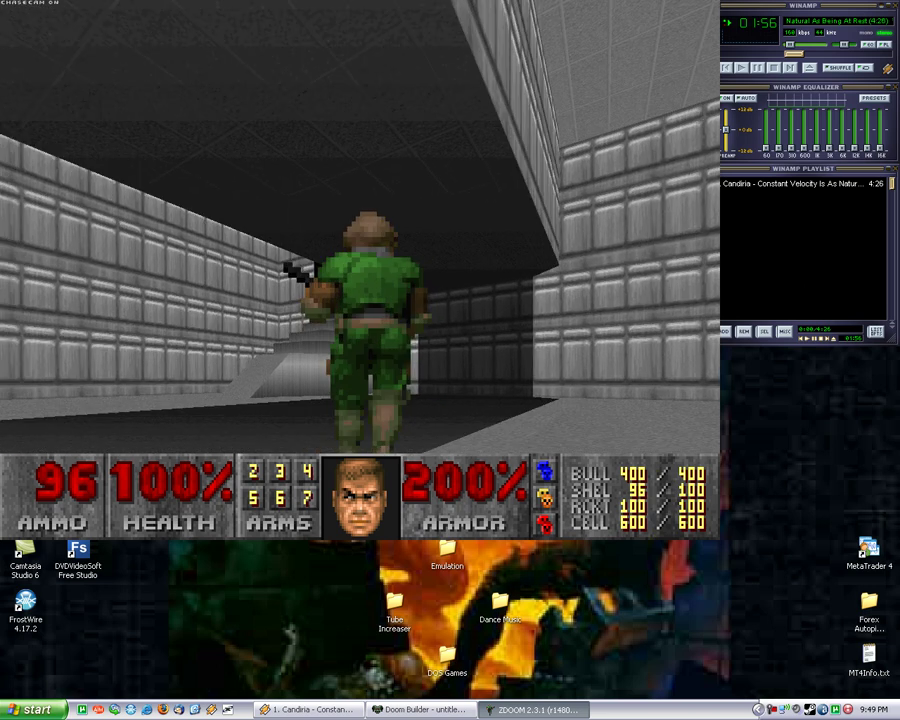
key(ctrl)
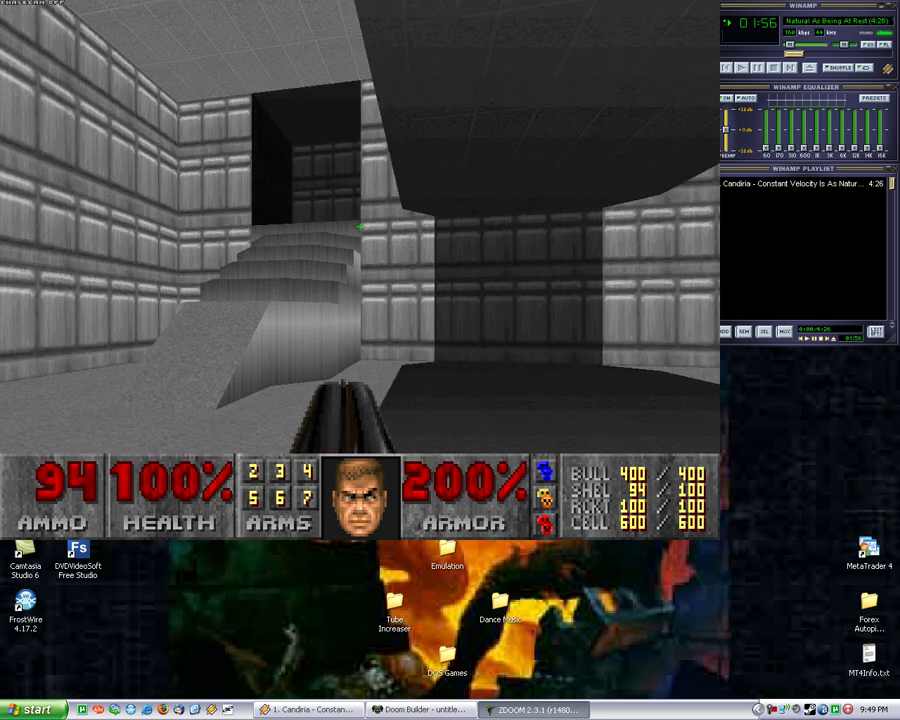
Step: Climb back up to inspect the bridge's walkway and return to the ground floor beside it
key(Right)
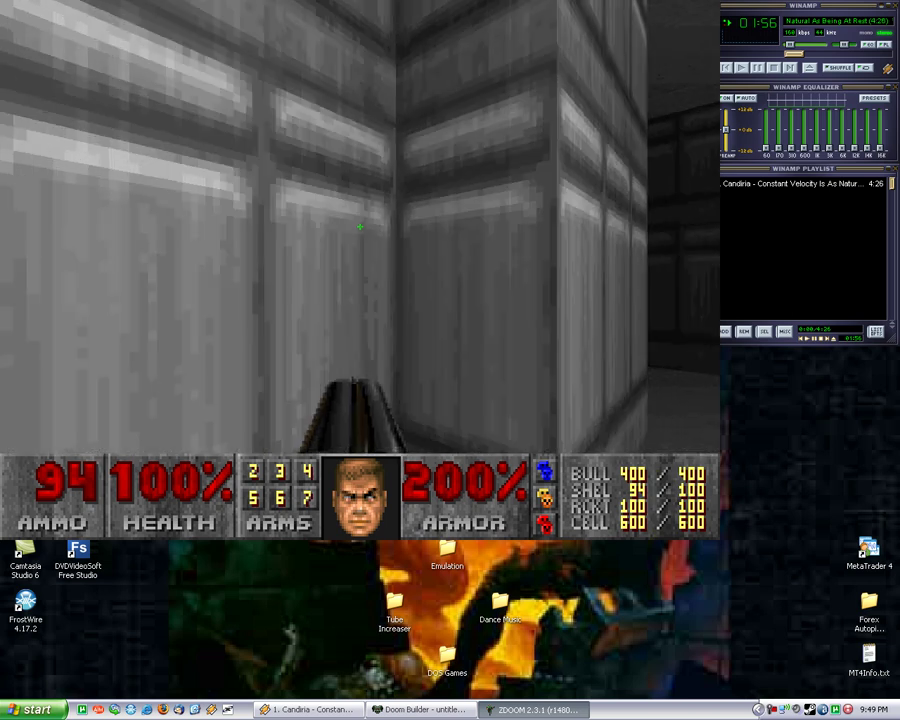
key(Right)
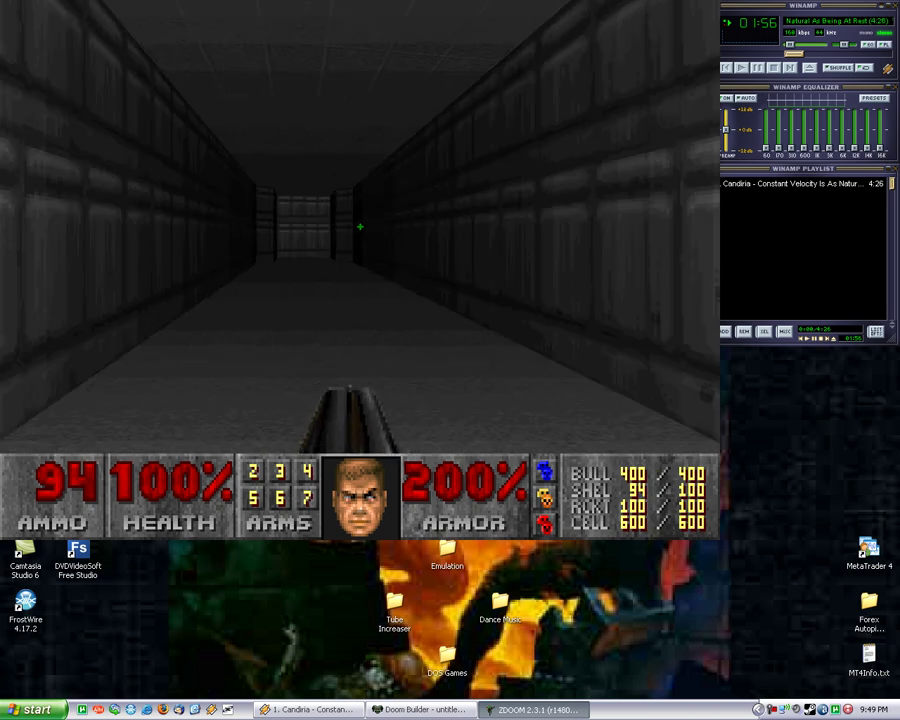
key(Right)
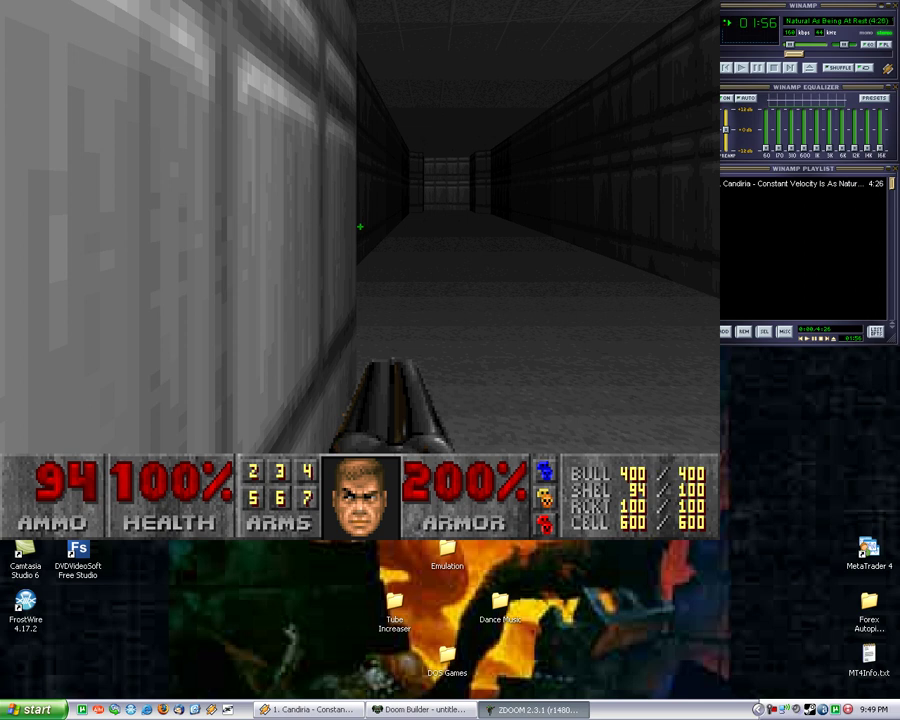
key(Up)
key(Right)
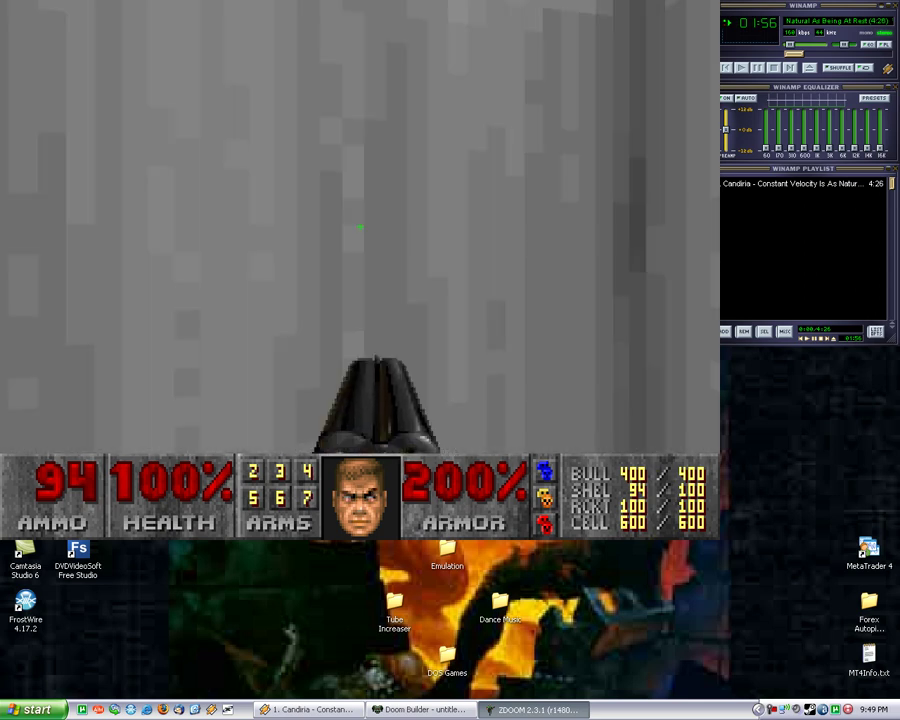
key(Left)
key(Up)
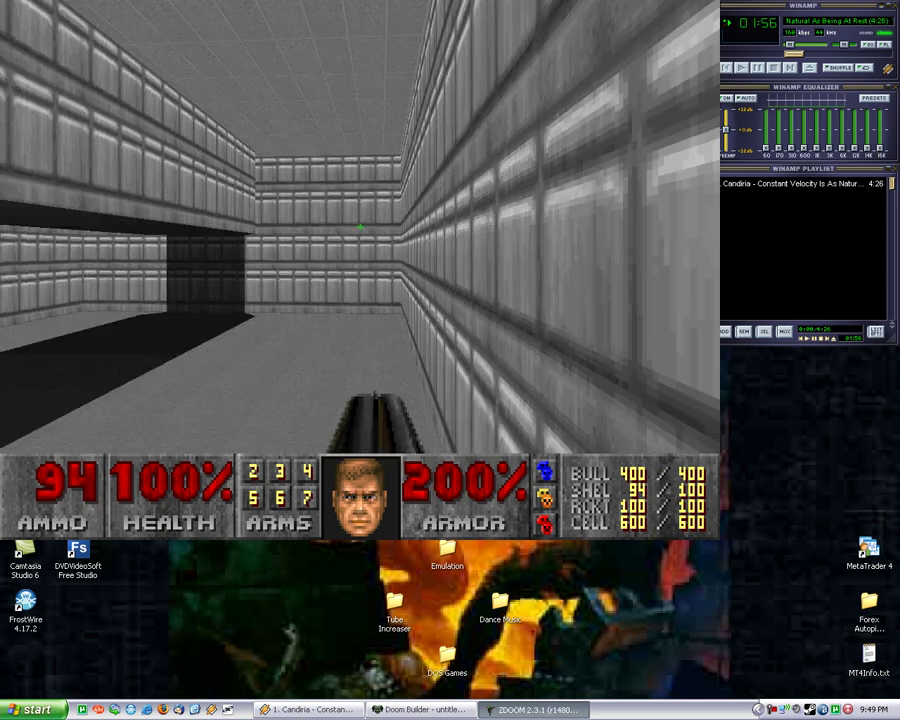
Step: Switch to the rocket launcher and fire rockets beneath the bridge to test its underside
key(5)
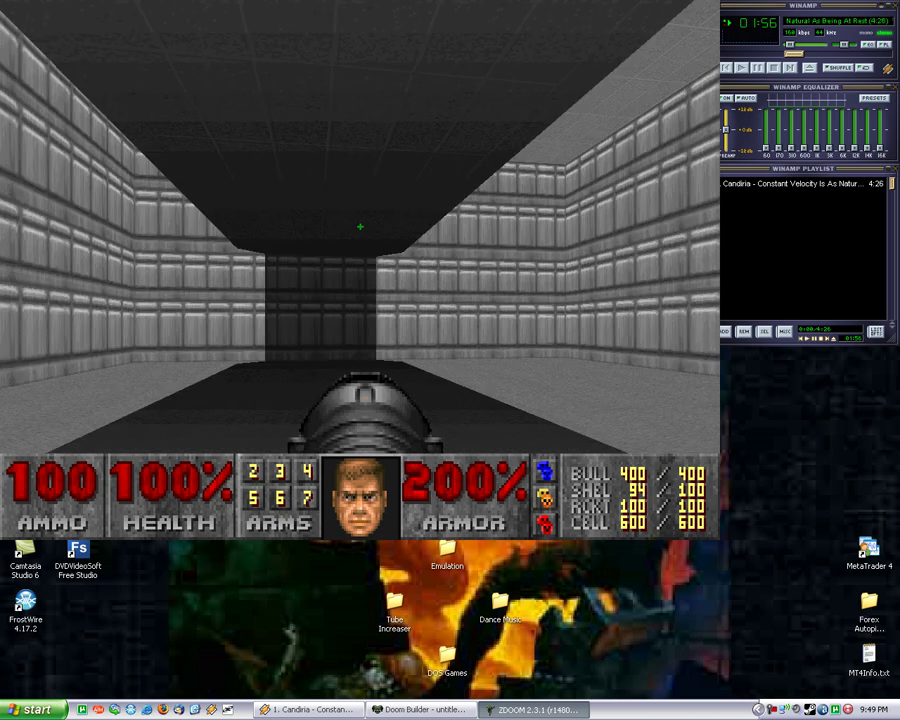
key(ctrl)
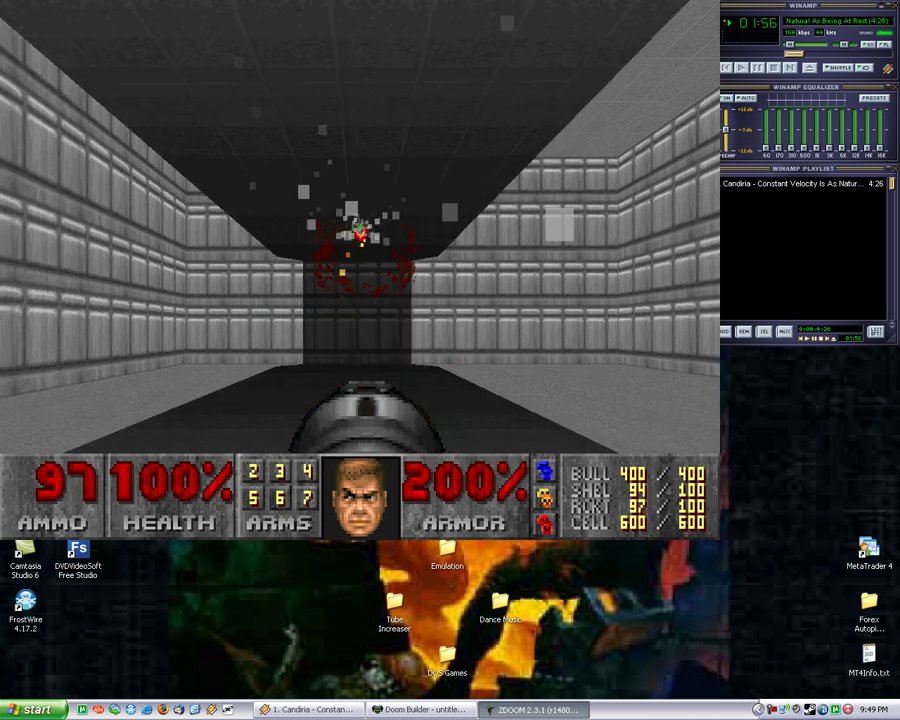
key(ctrl)
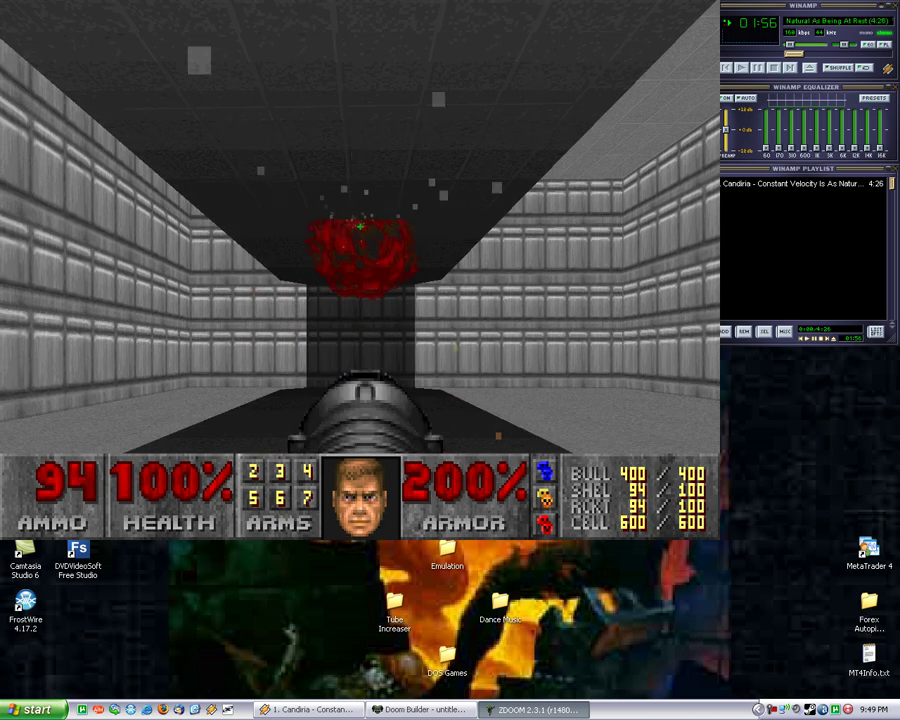
key(ctrl)
key(ctrl)
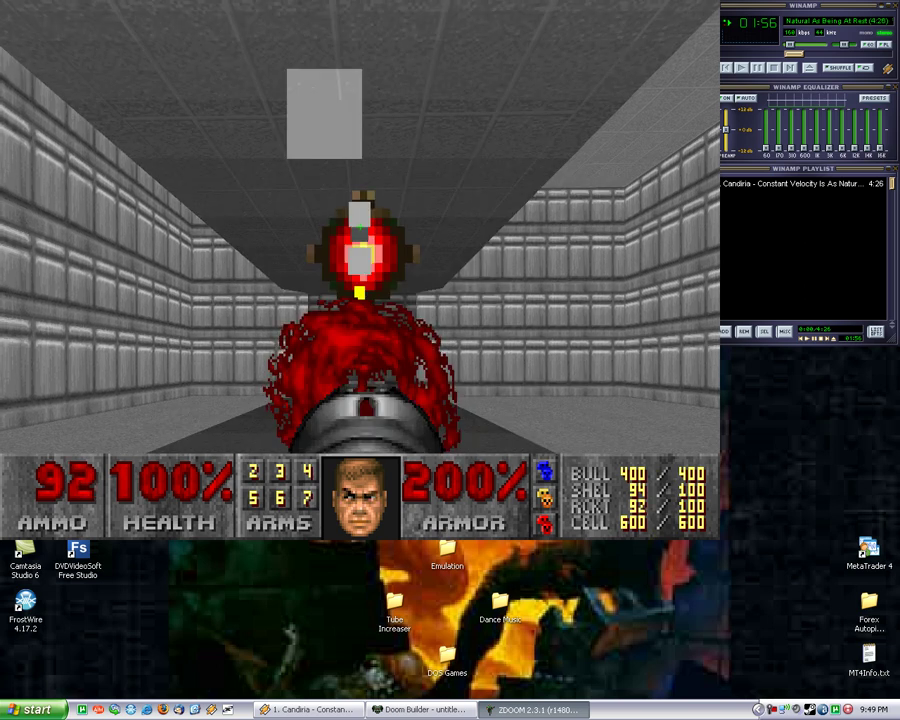
Step: Climb the stairs to view the bridge's walkway again, then look at its underside from below
key(Up)
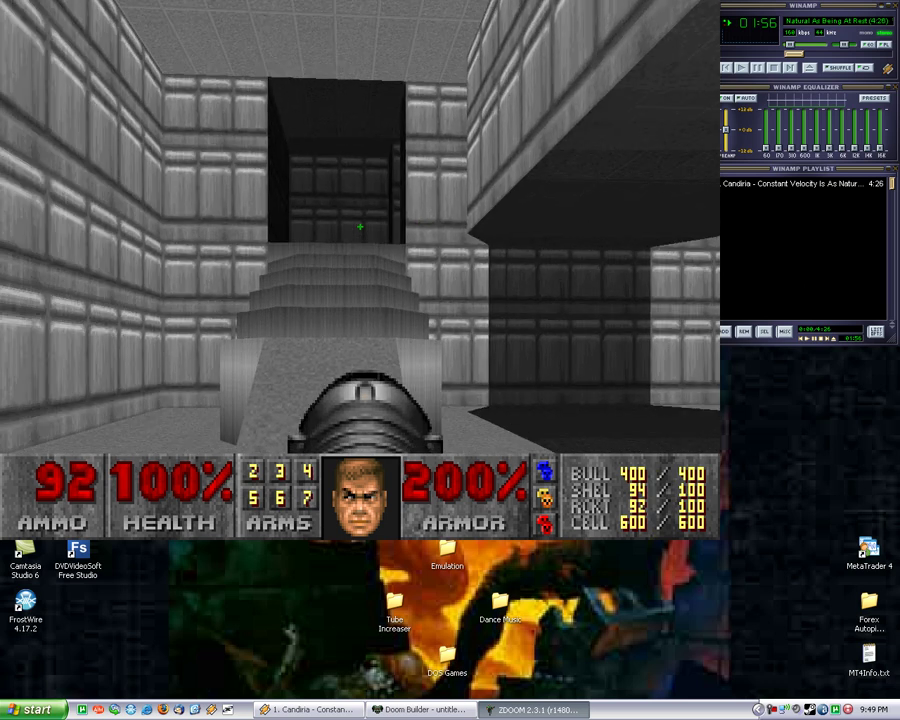
key(Up)
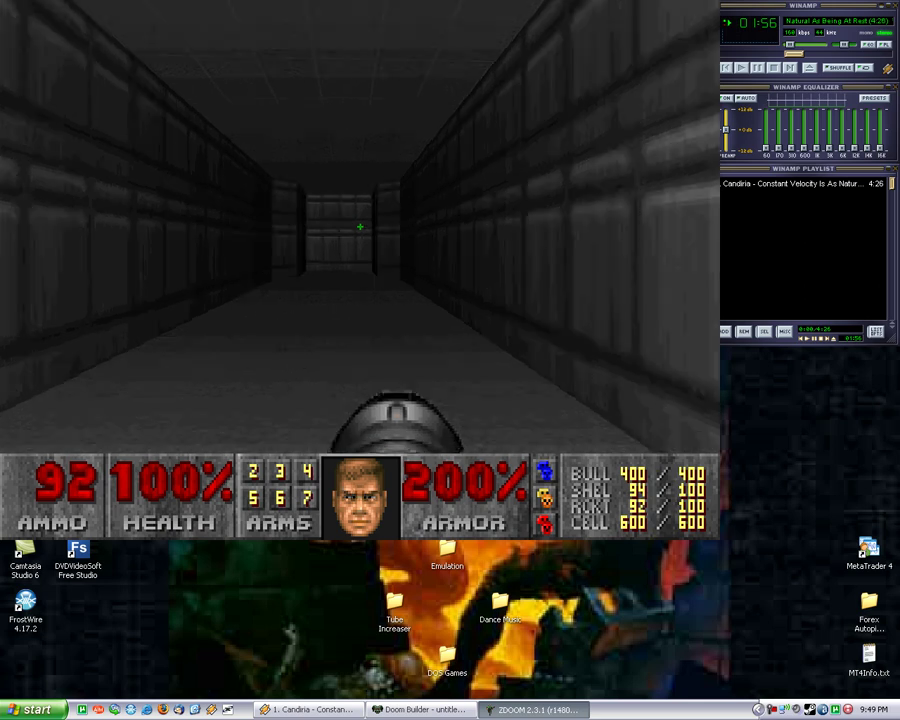
key(Right)
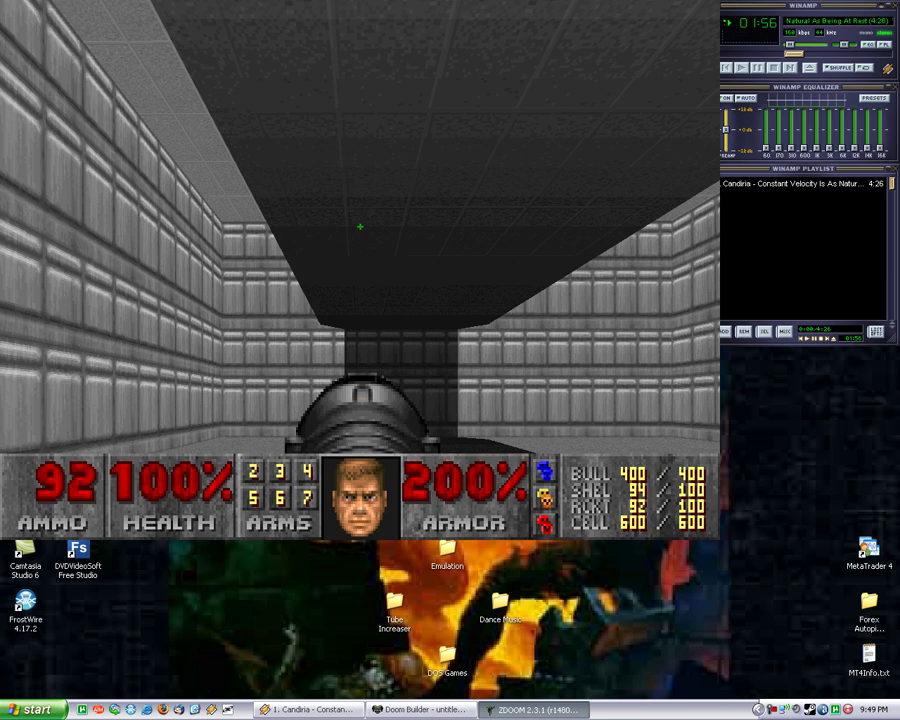
Step: View the bridge's side and underside from the ground floor, then walk through the dark corridor
key(Left)
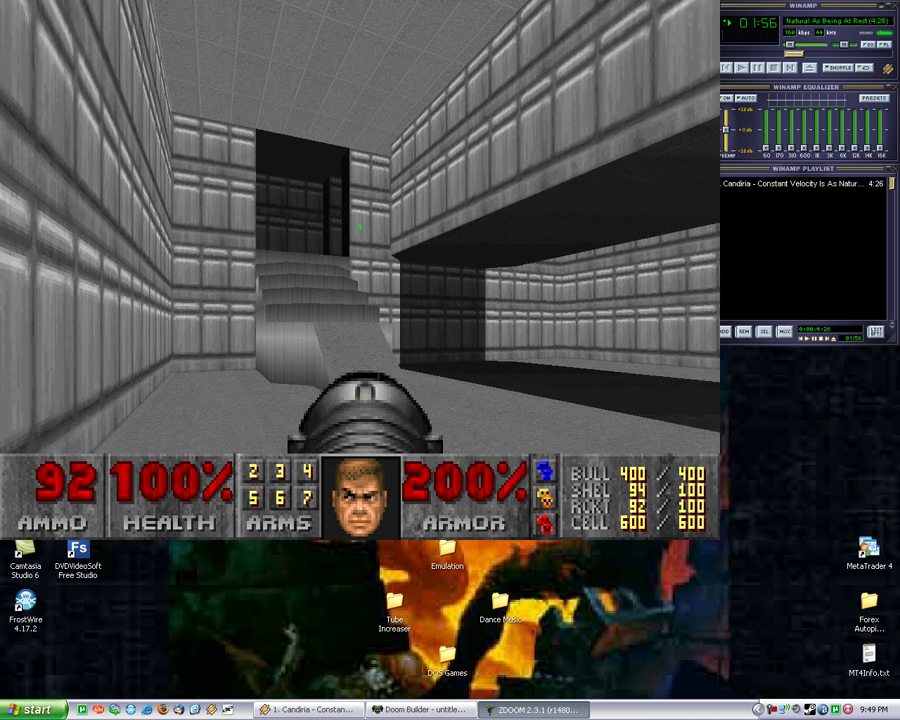
key(Right)
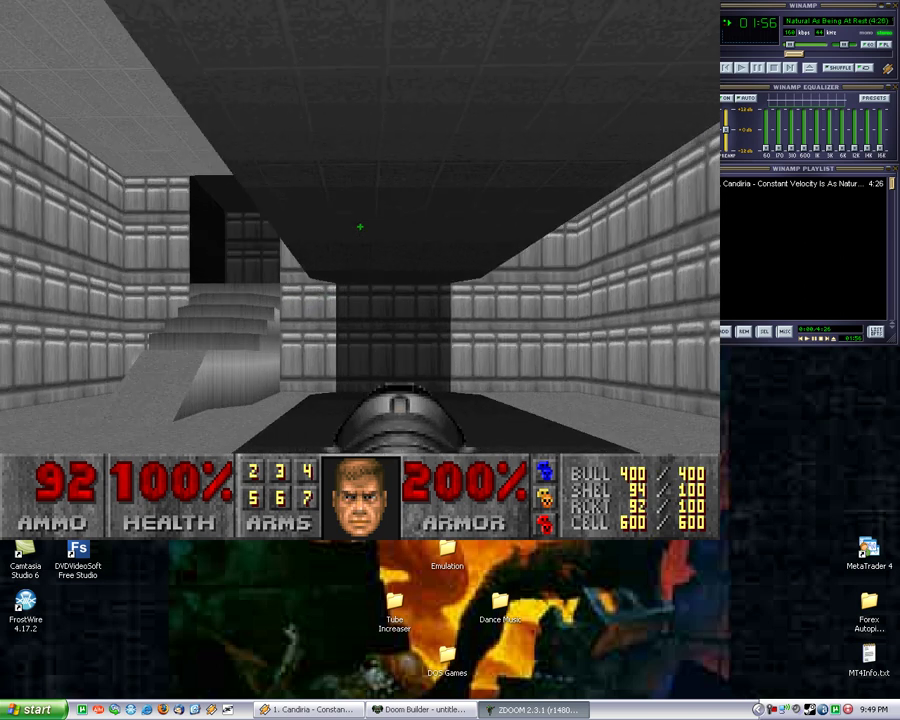
key(w)
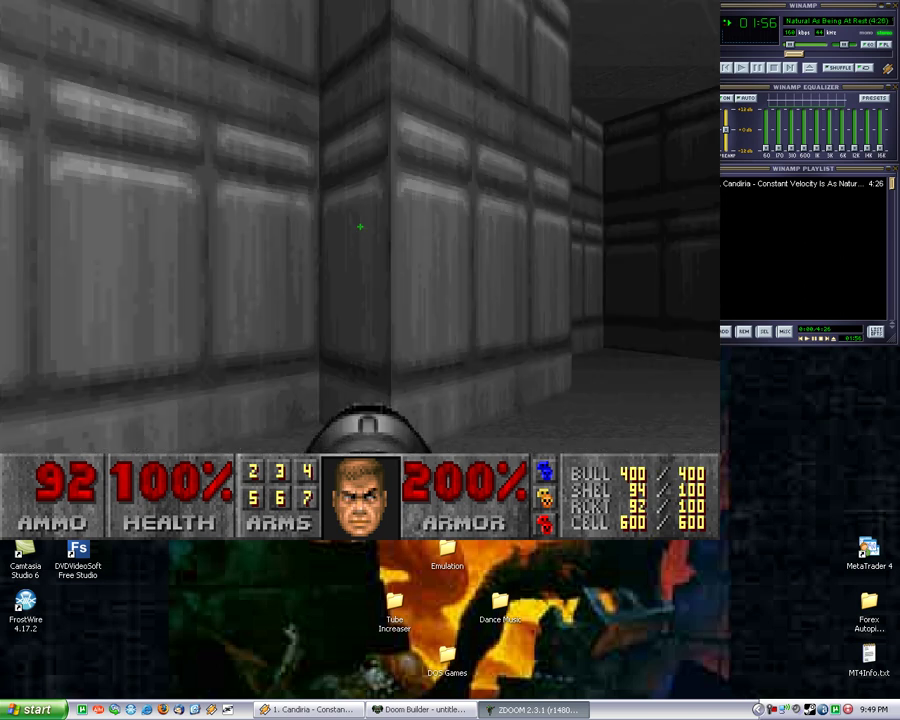
key(w)
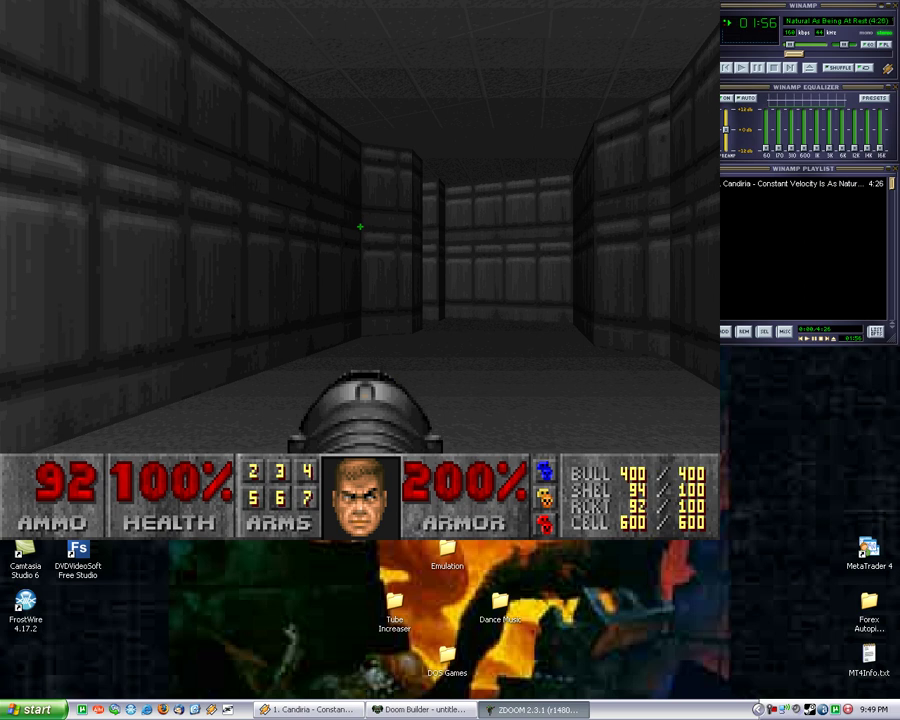
key(Up)
key(Up)
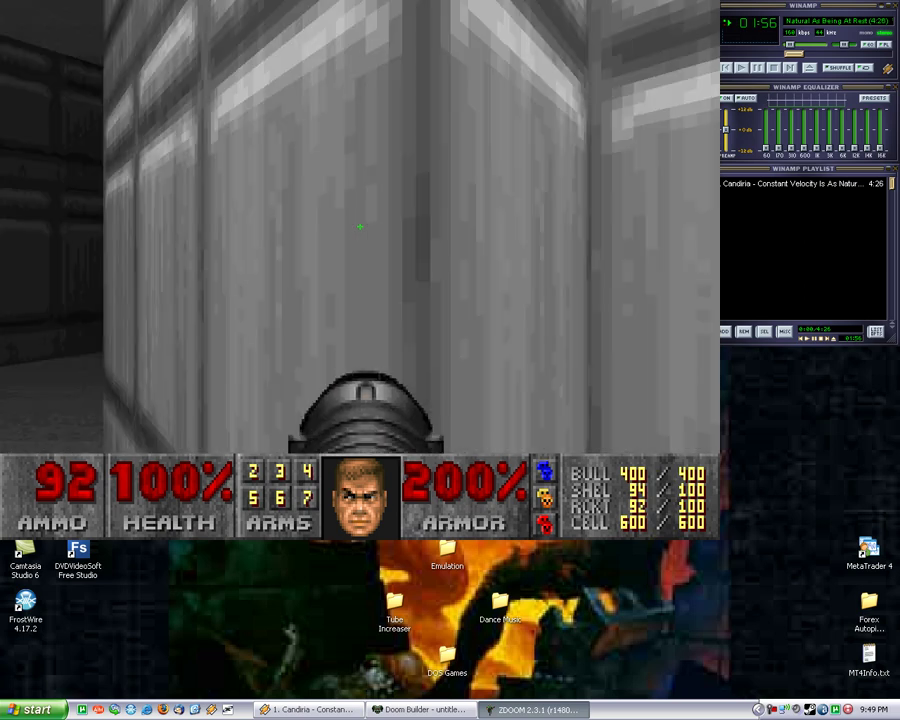
Step: Walk around the ground floor and under the bridge to inspect it from both sides
key(Right)
key(Left)
key(Left)
key(Up)
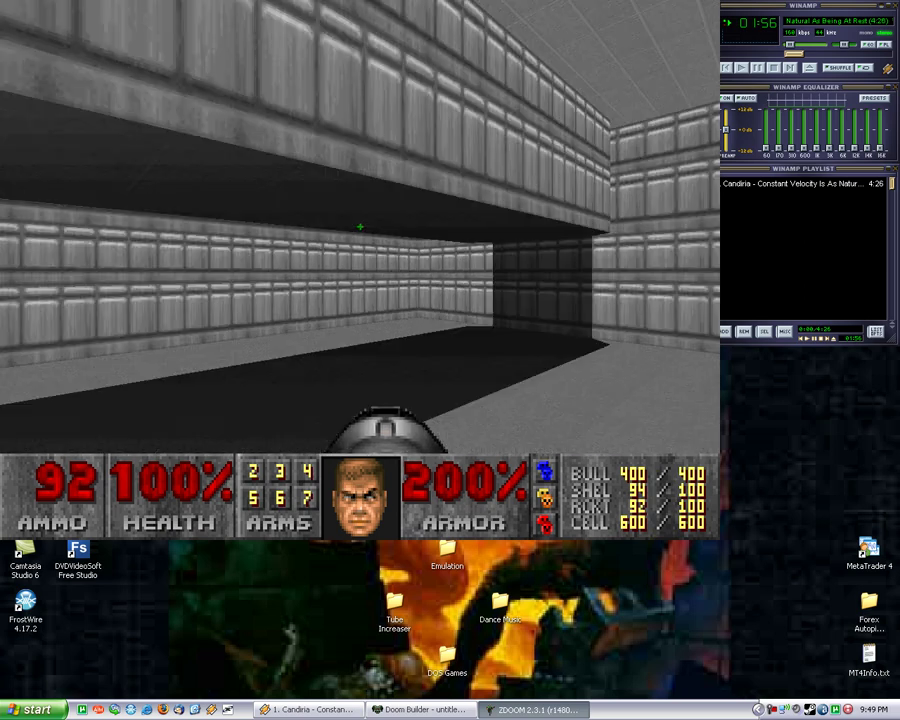
key(Right)
key(Right)
key(Up)
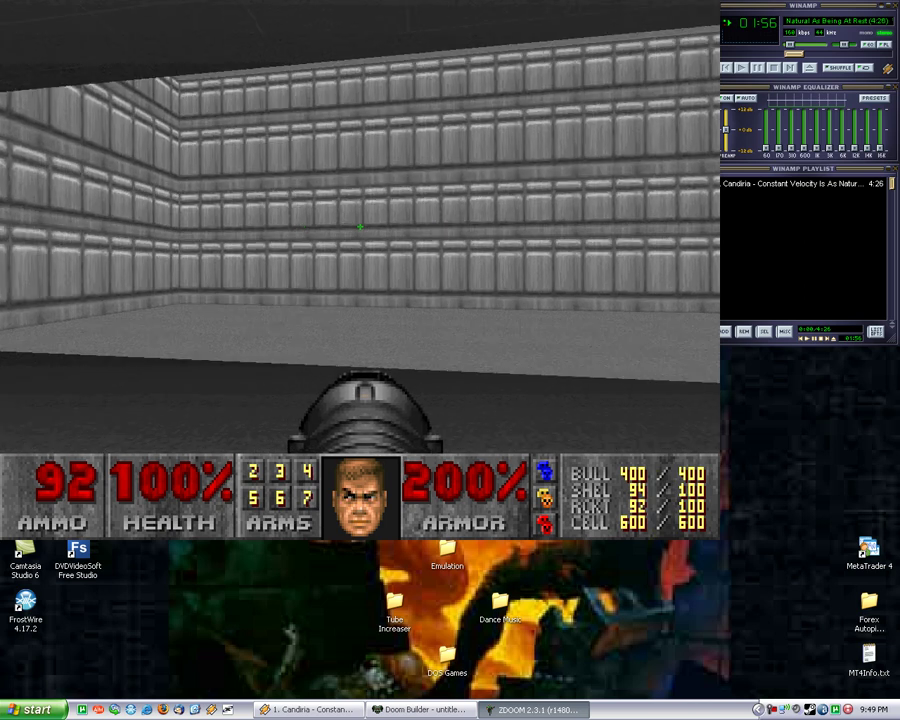
key(Right)
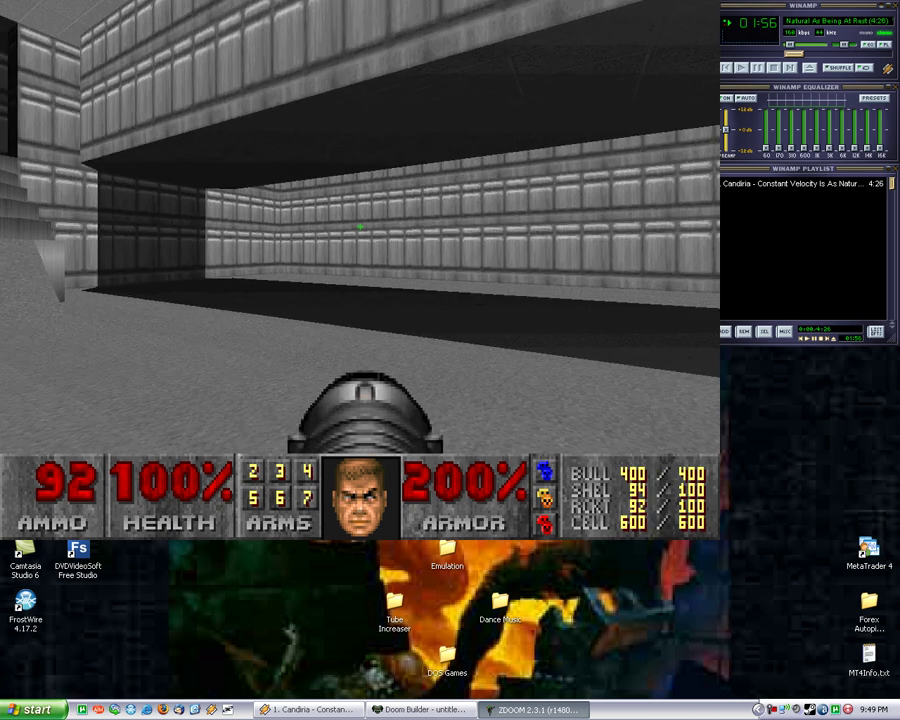
Step: Quit the ZDoom test game and return to the map in Doom Builder
key(Escape)
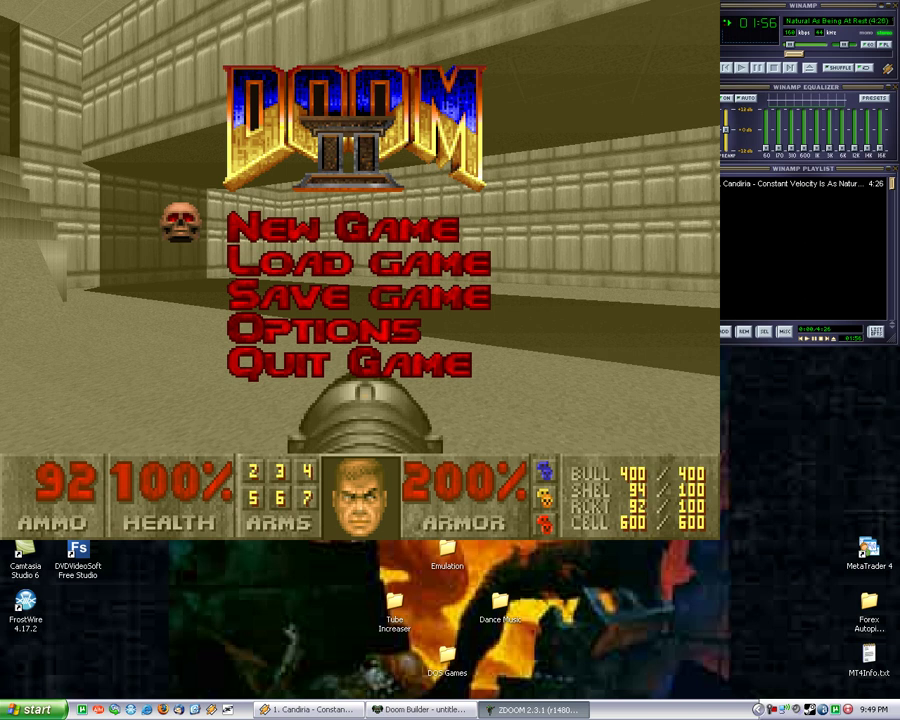
key(Up)
key(Return)
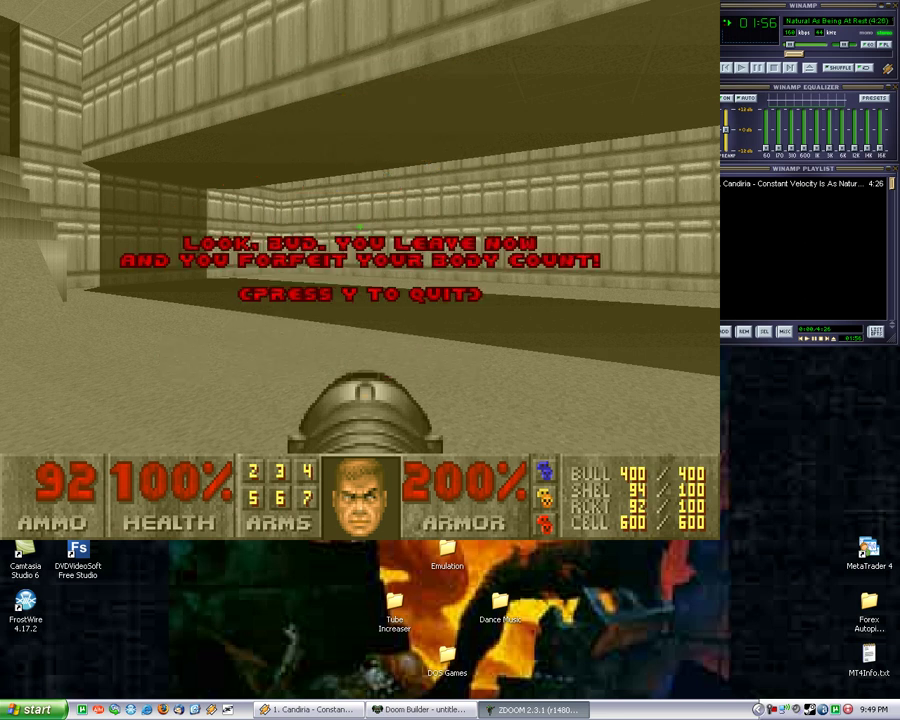
key(y)
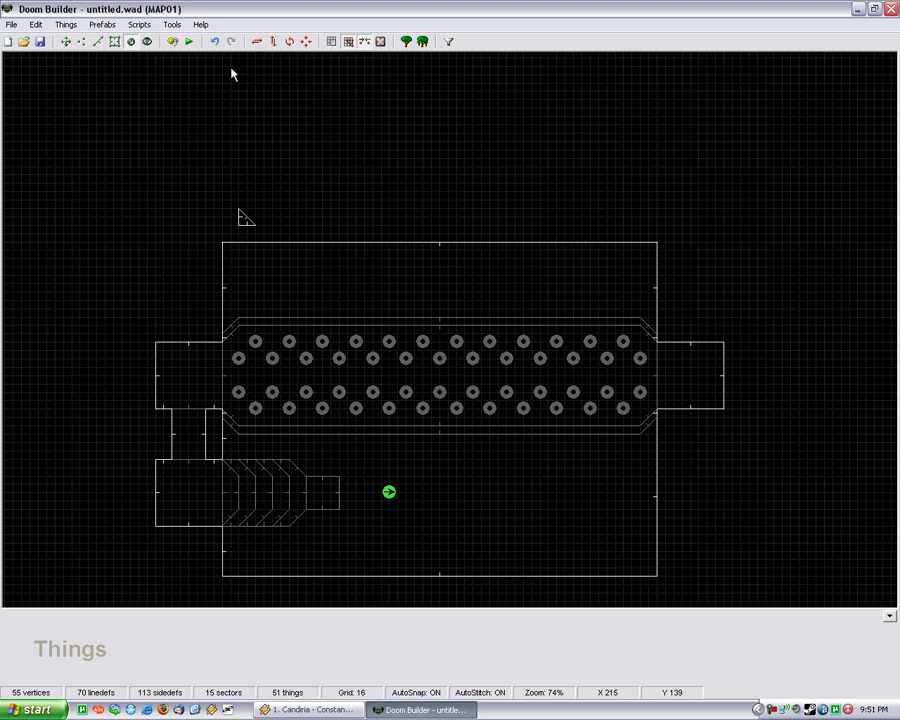
Step: Examine the action, sector tag and flags of the triangular control sector's diagonal linedef, leaving its properties unchanged
key(s)
drag(170, 164, 285, 221)
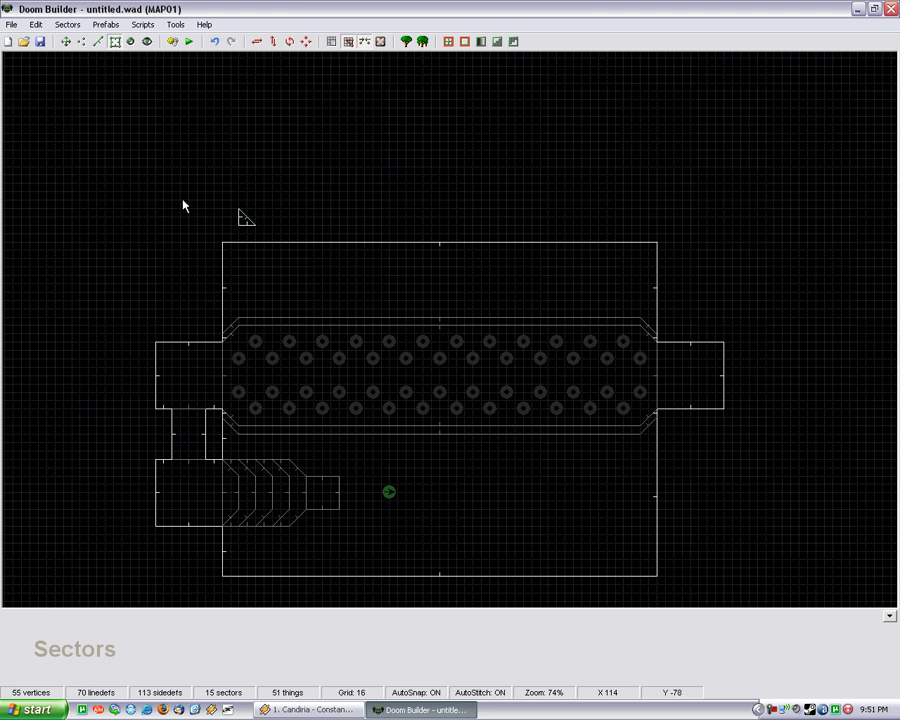
click(99, 42)
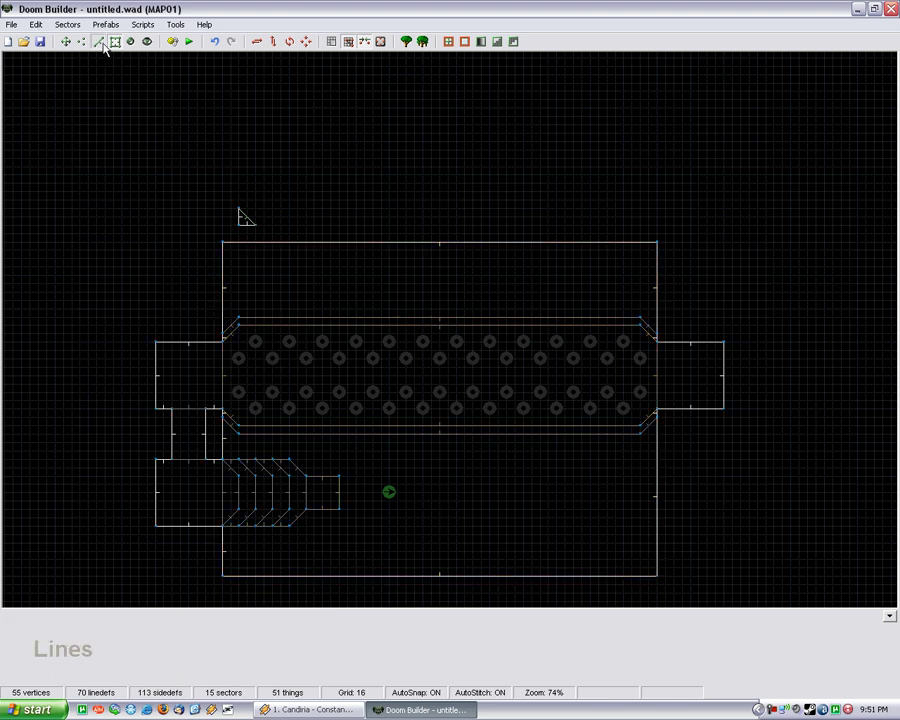
right_click(243, 220)
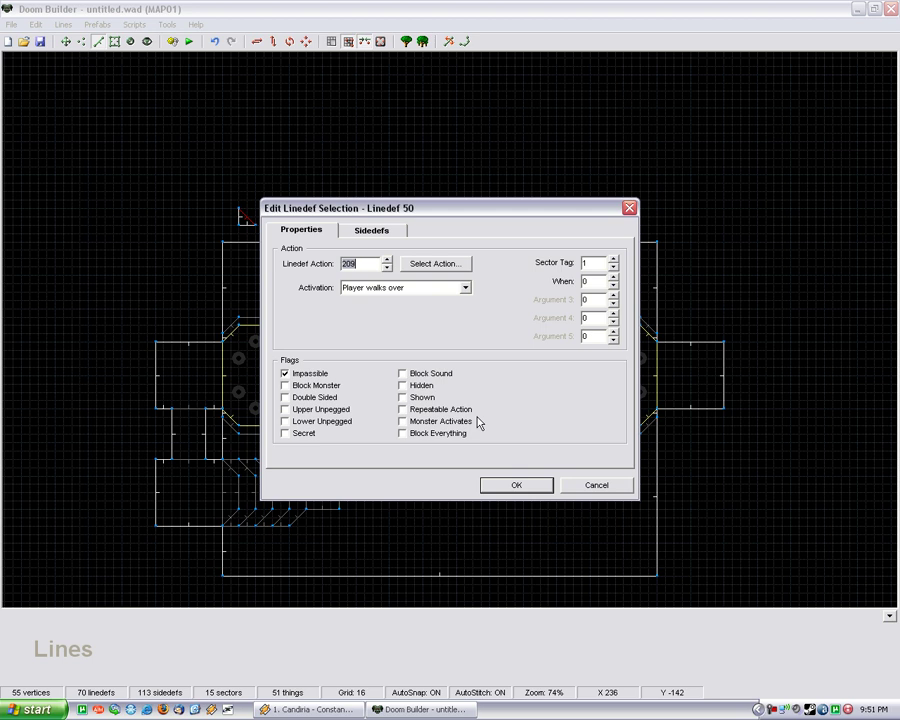
click(597, 485)
scroll(109, 224, down, 1)
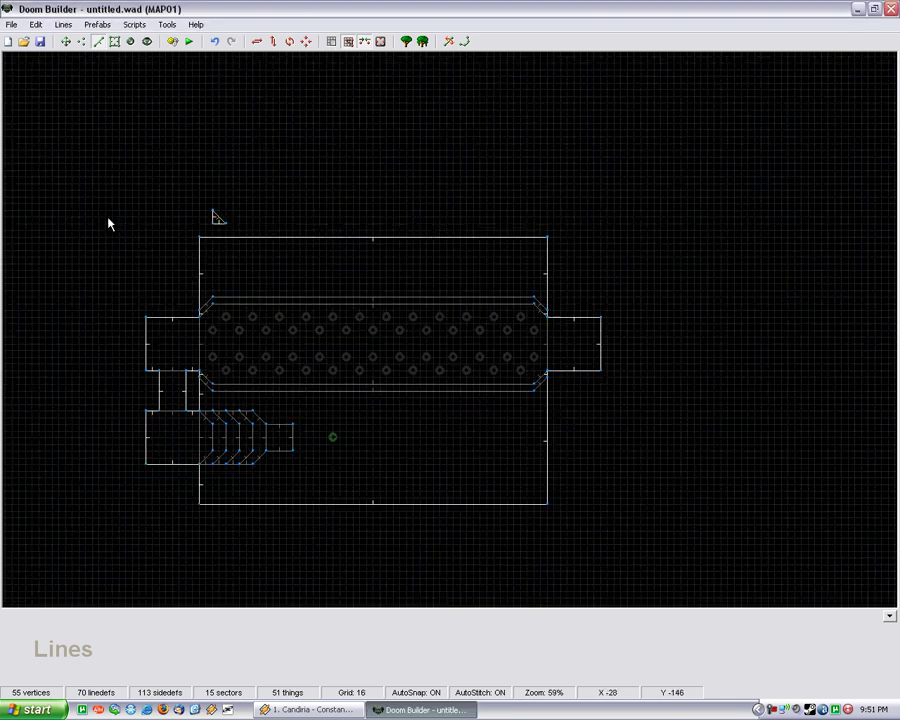
Step: Examine the triangular control sector's floor and ceiling heights and textures, then discard the dialog
click(116, 42)
right_click(224, 220)
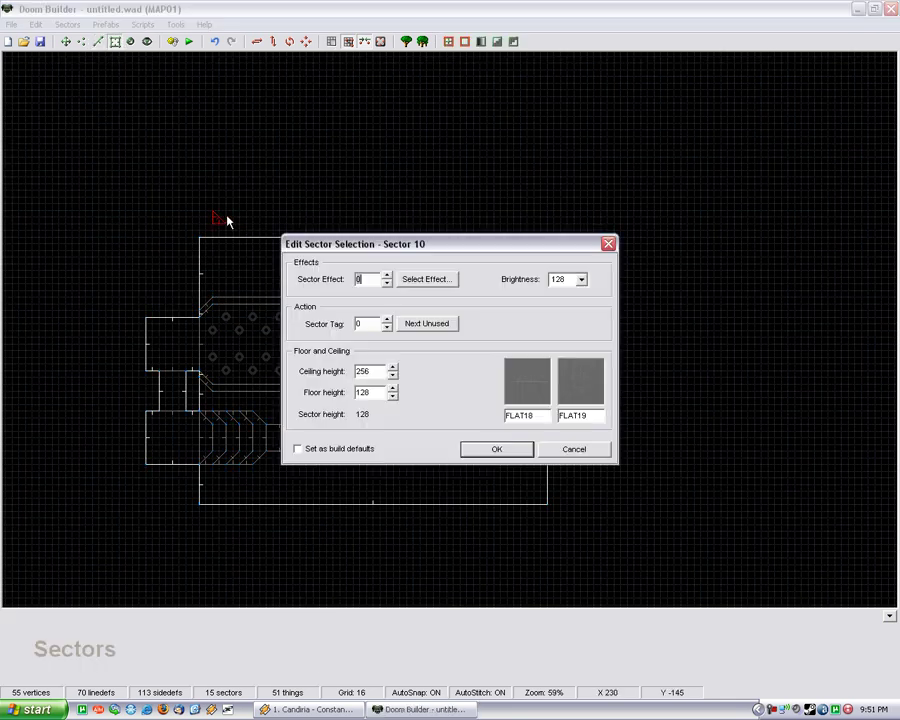
click(588, 452)
scroll(298, 340, down, 1)
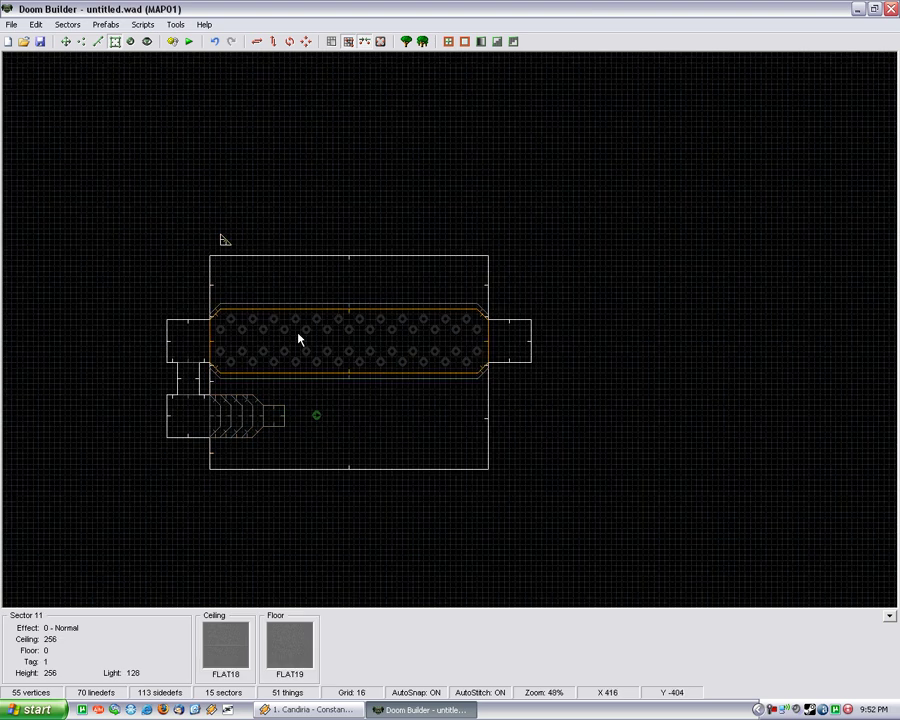
scroll(287, 416, up, 5)
scroll(508, 494, down, 3)
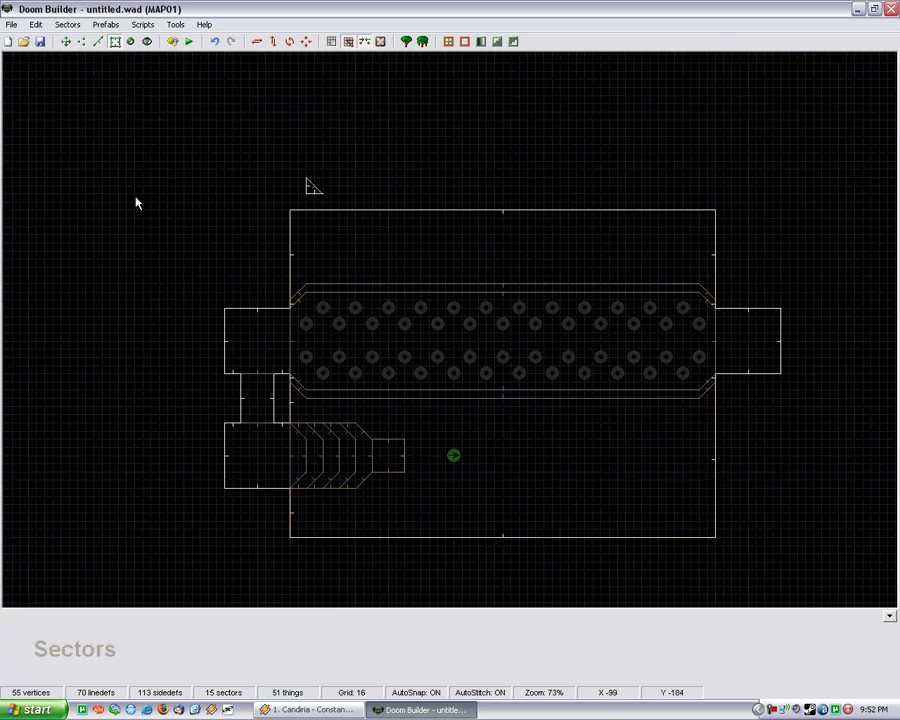
scroll(150, 204, down, 1)
scroll(285, 270, up, 1)
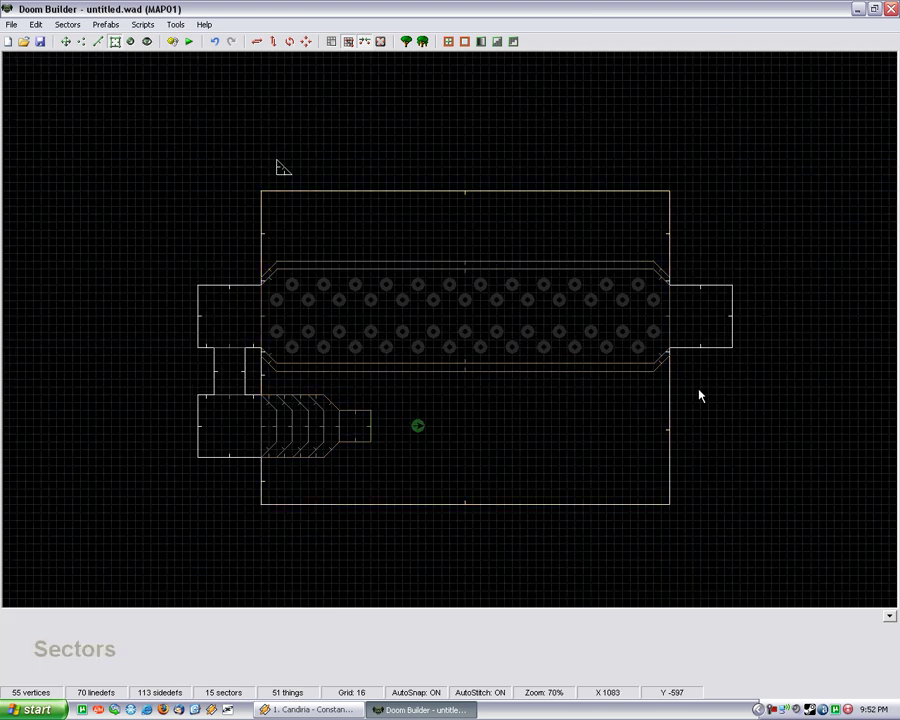